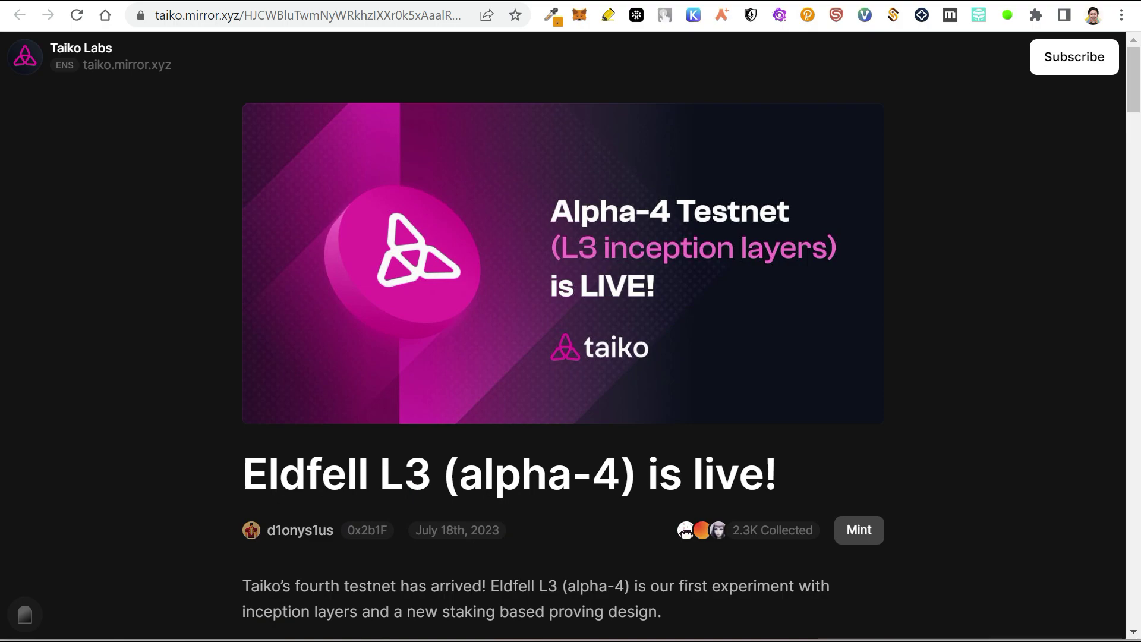
Switch to the Taiko docs, expand the Build on Taiko guides, and look through the Run a node topics.
left_click(702, 1)
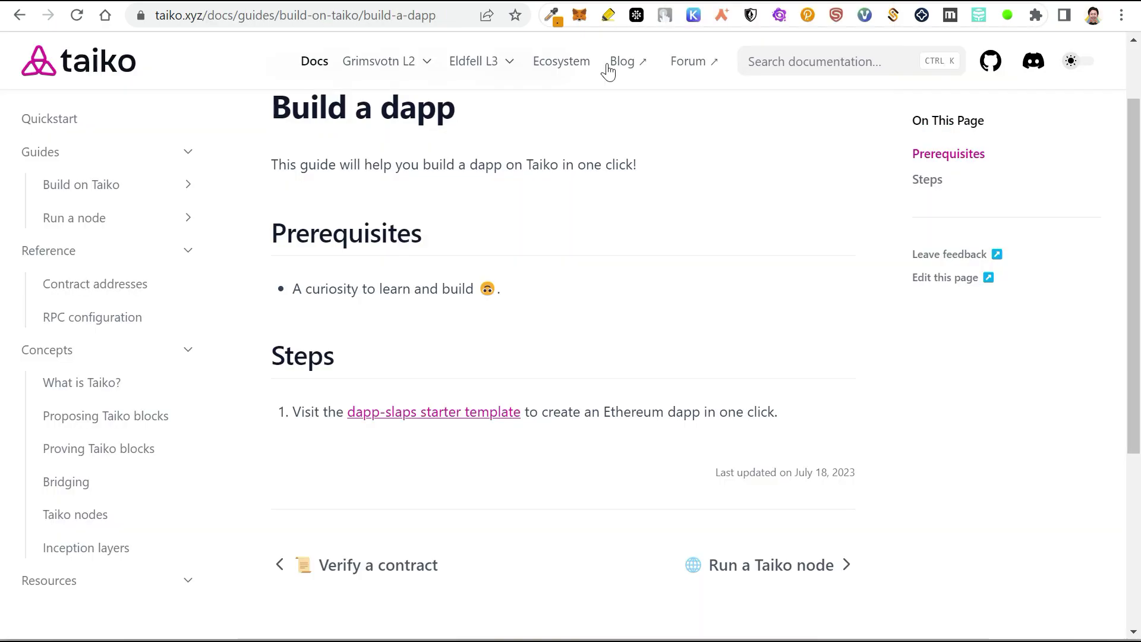
left_click(188, 185)
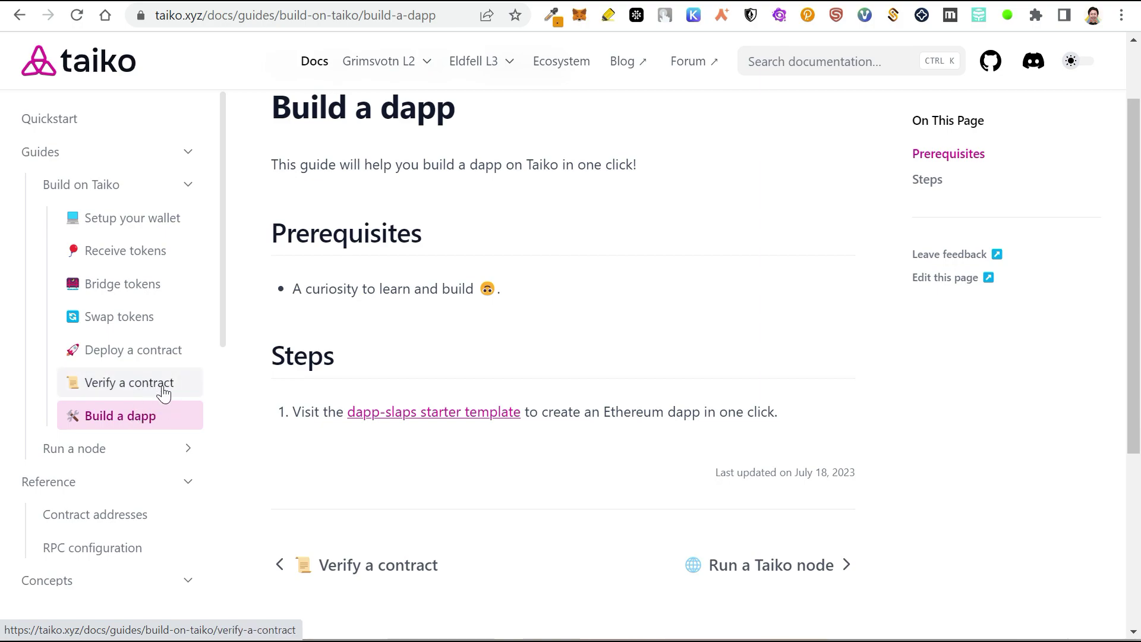
left_click(163, 454)
scroll(95, 434, "down", 3)
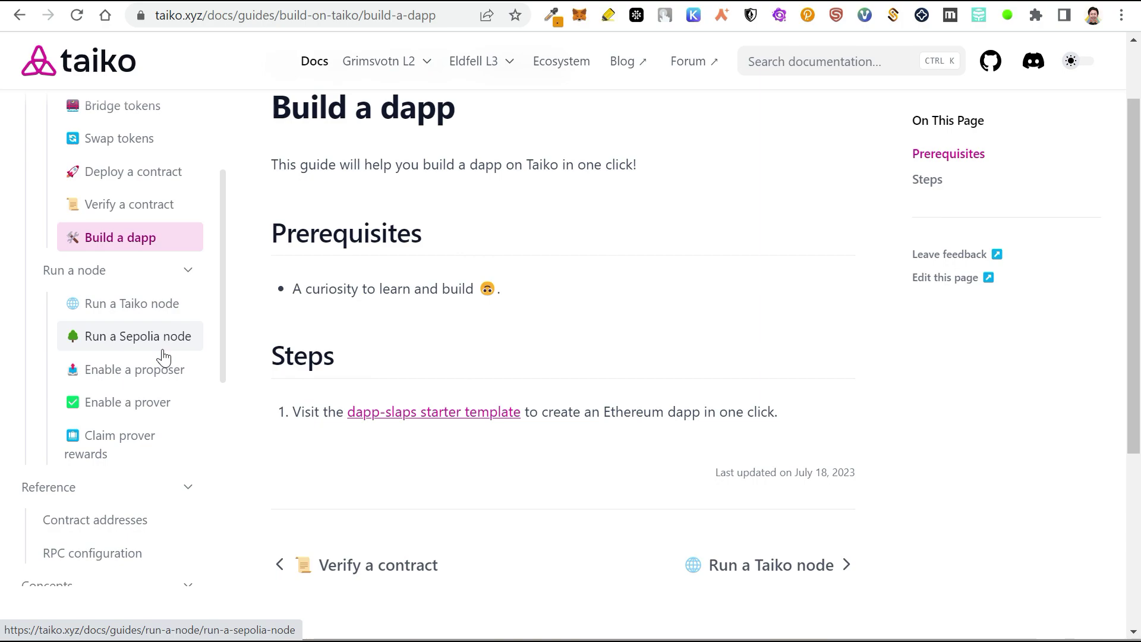
left_click(188, 271)
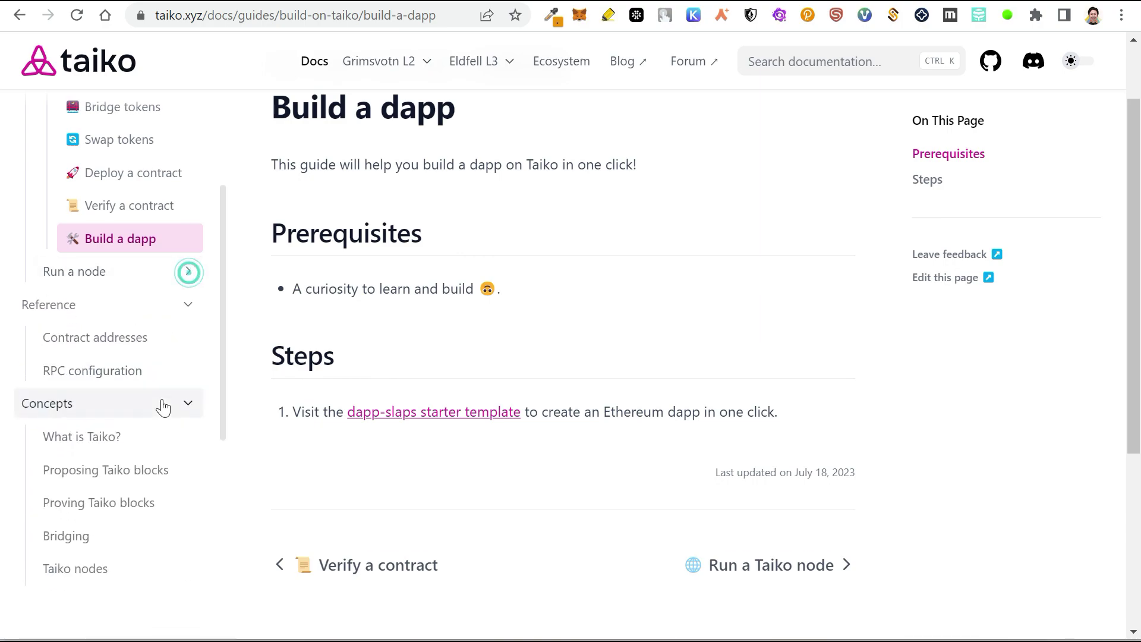
scroll(163, 408, "up", 3)
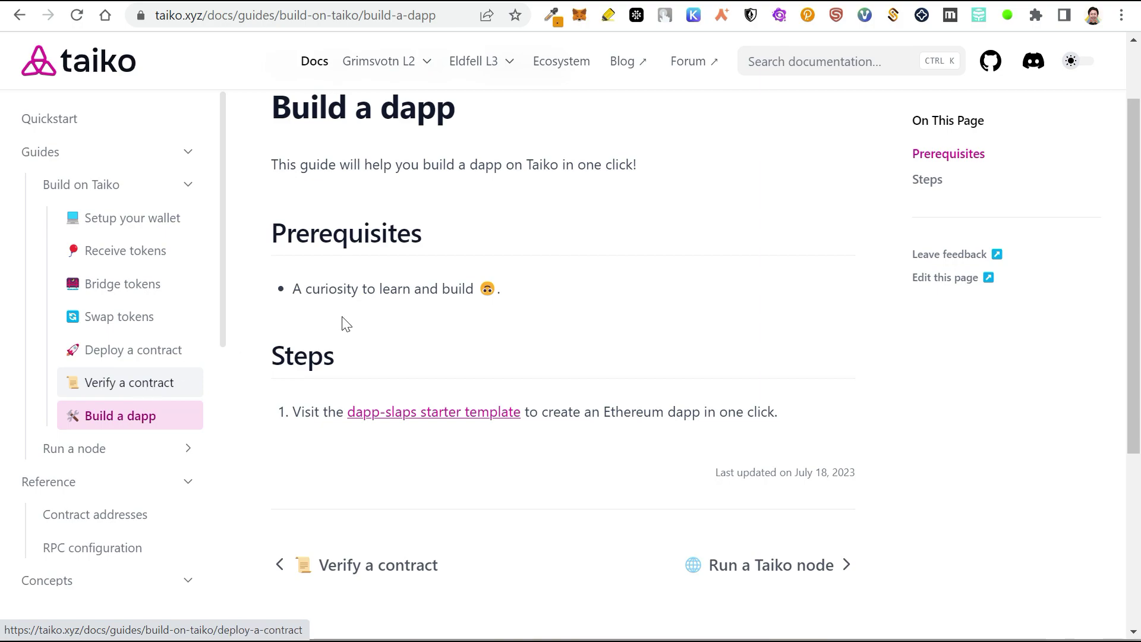
Open the Setup your wallet guide and go to its steps for adding chains and tokens.
key("ctrl+Tab")
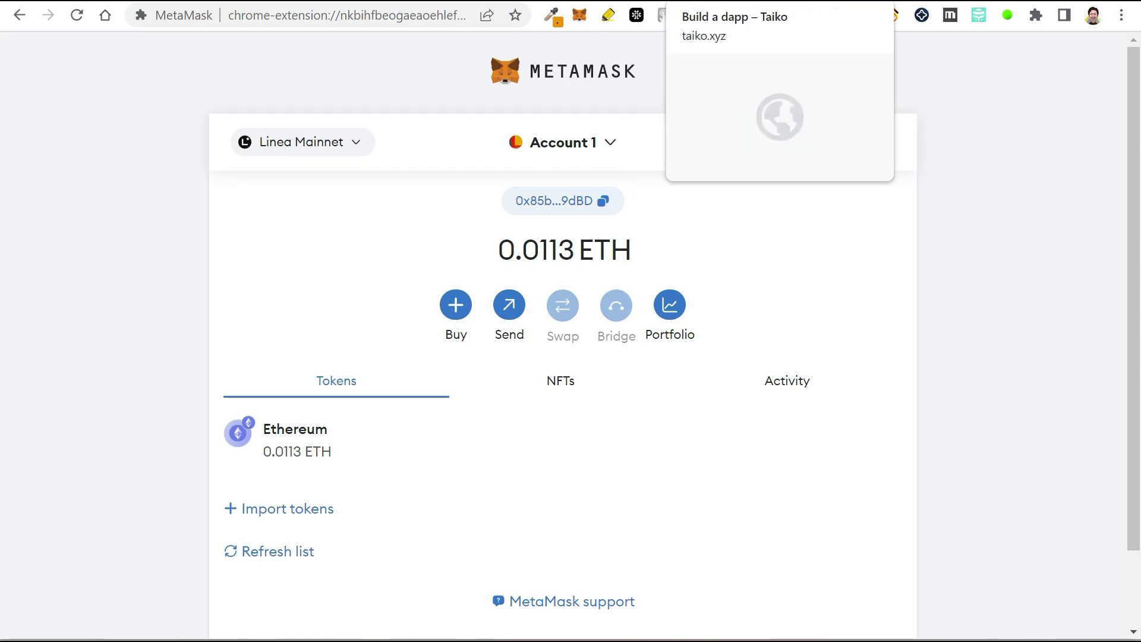
left_click(683, 0)
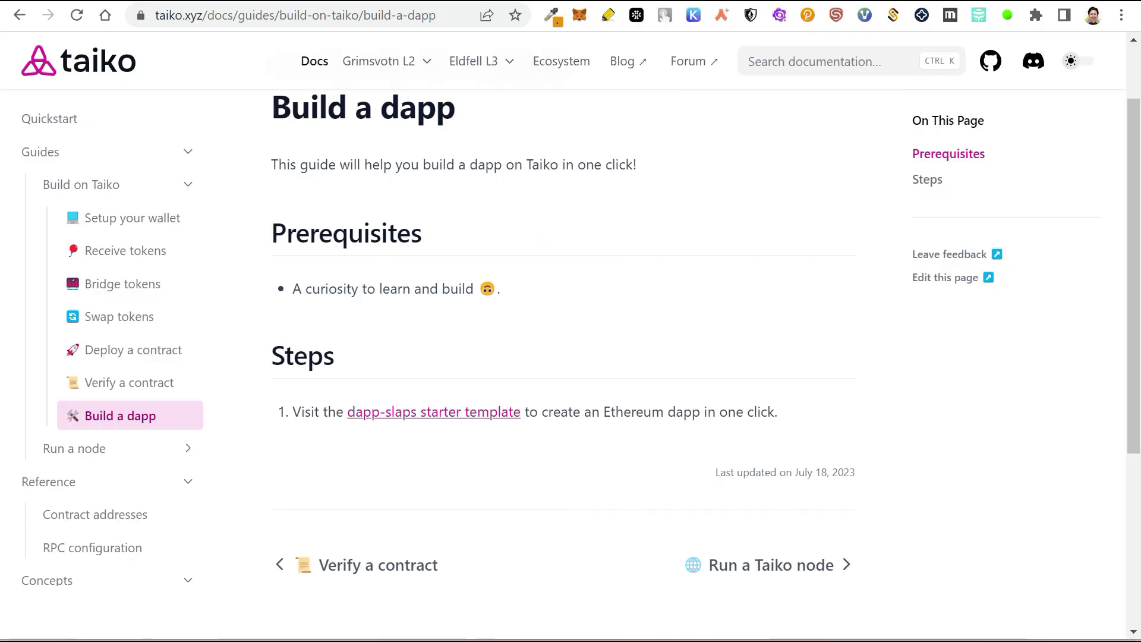
left_click(116, 223)
scroll(573, 315, "down", 3)
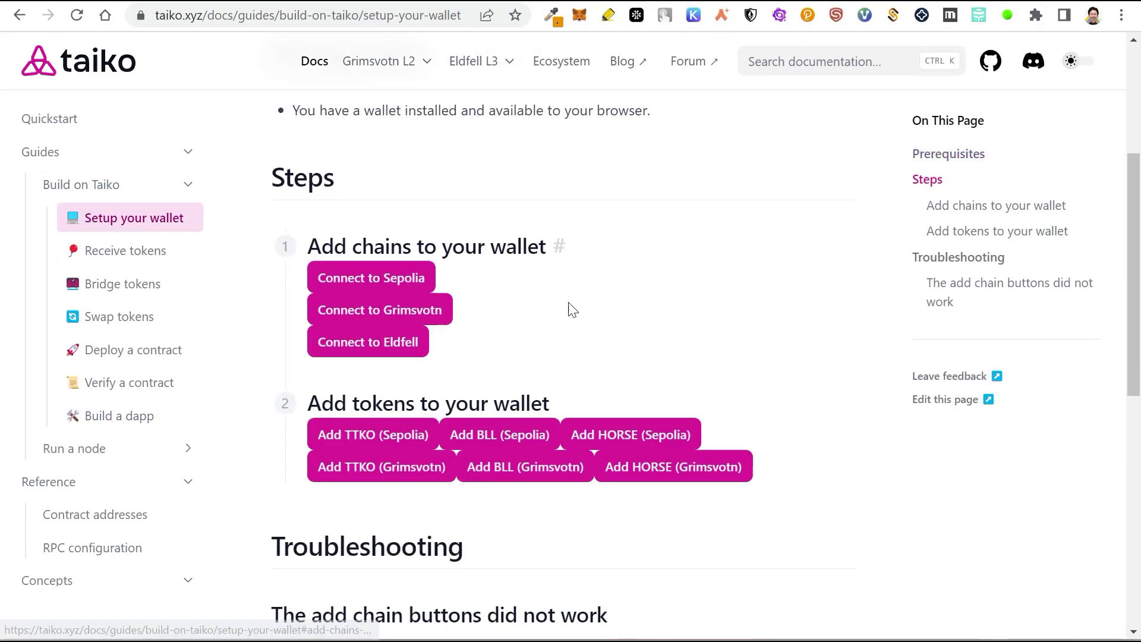
scroll(552, 276, "down", 1)
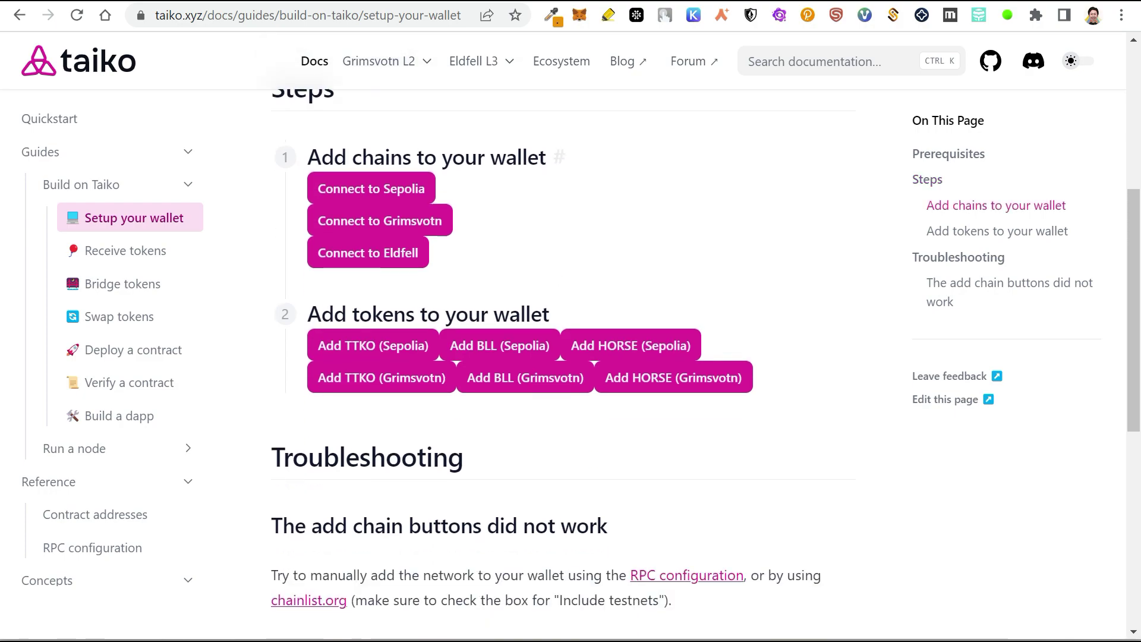
Connect the wallet to Sepolia, approving the network switch and the connection of Account 1 to swap.l3test.taiko.xyz.
left_click(395, 202)
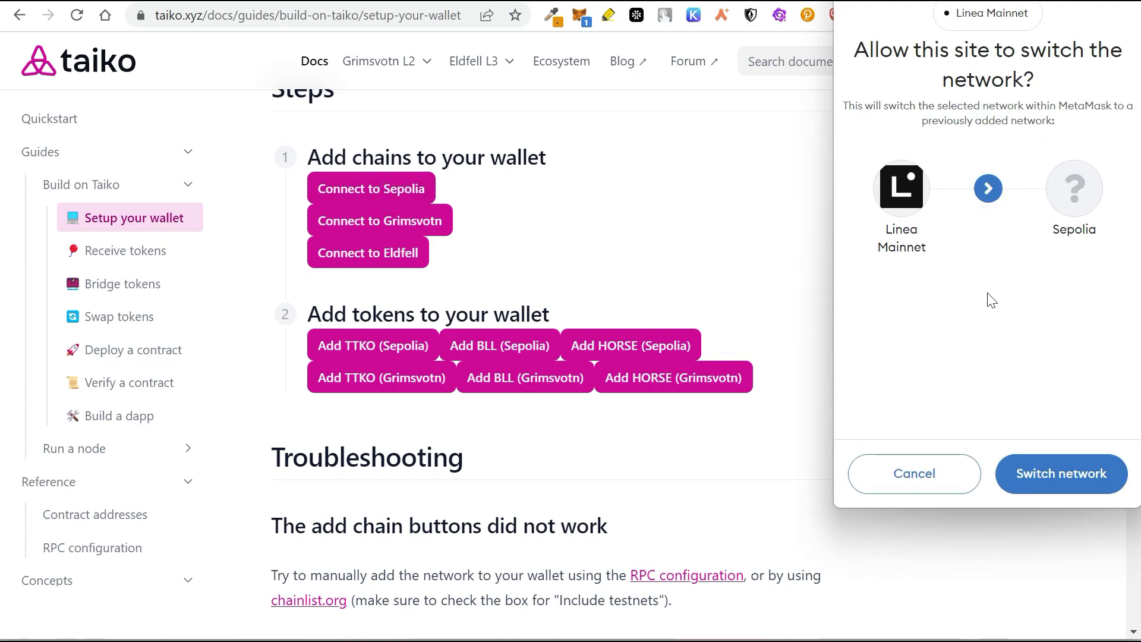
left_click(1058, 478)
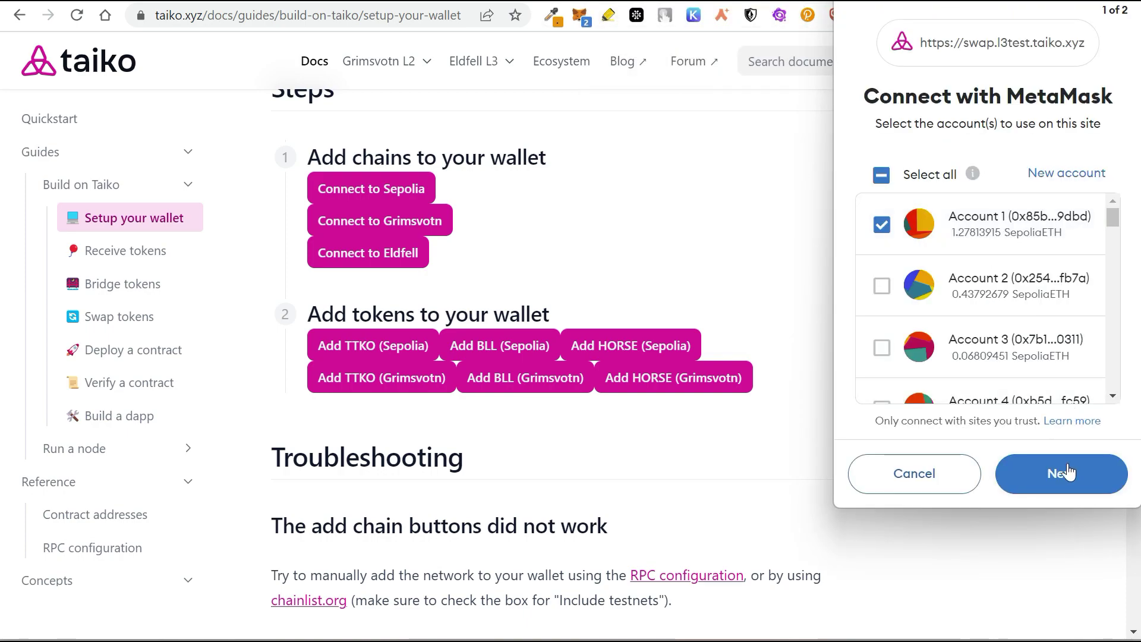
left_click(1064, 474)
left_click(1059, 475)
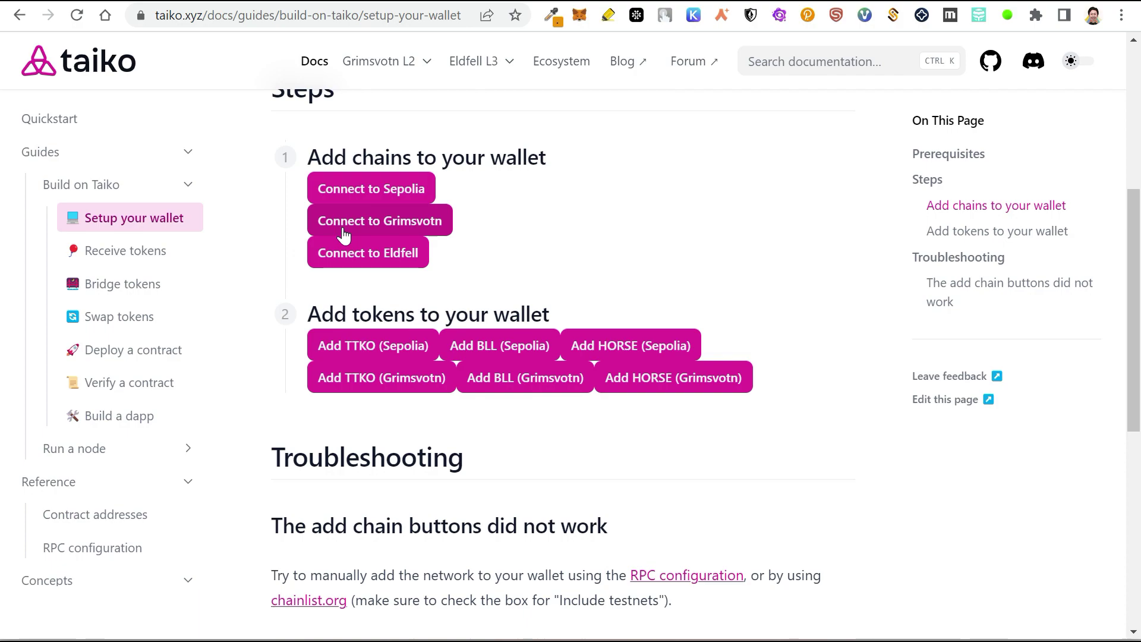
Connect the wallet to Grimsvotn, and add and switch to the Taiko Eldfell L3 network.
left_click(343, 234)
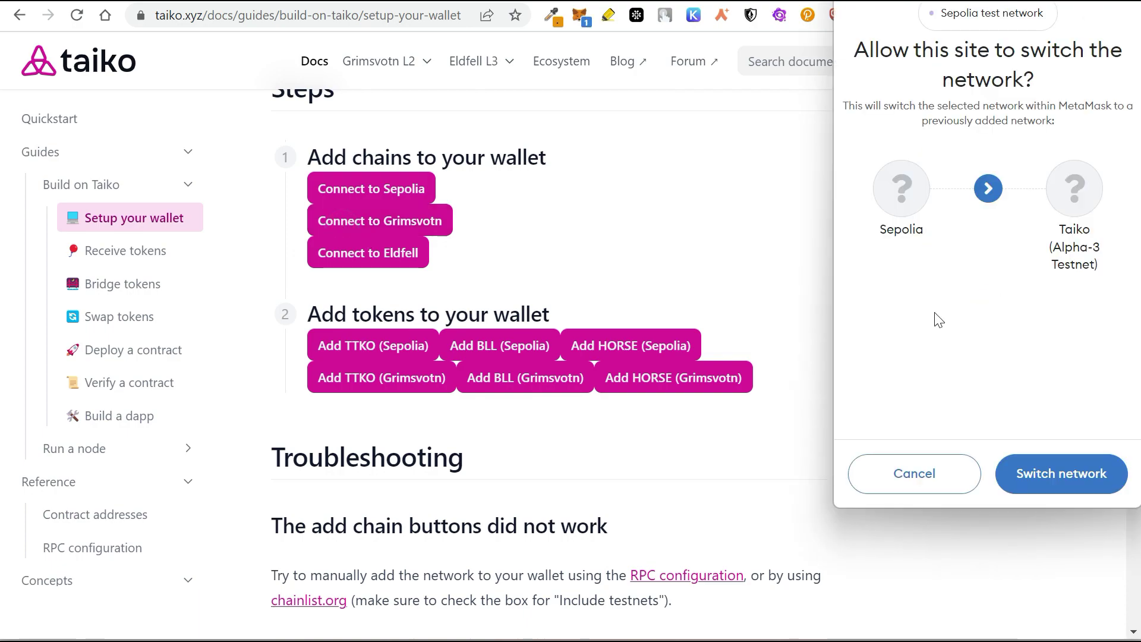
left_click(1051, 476)
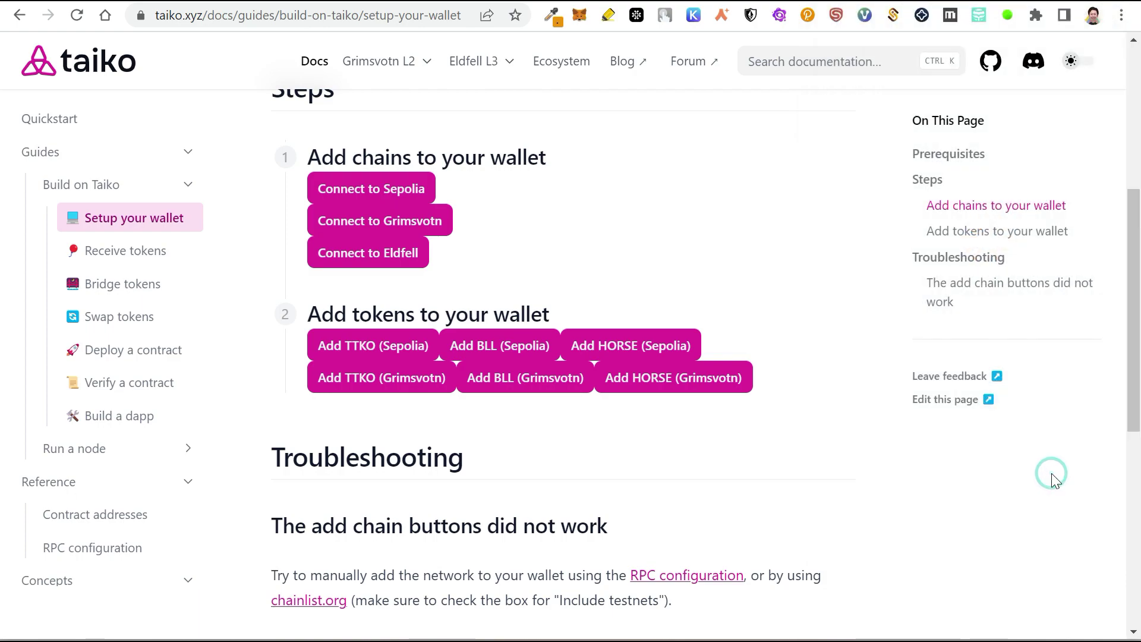
left_click(391, 261)
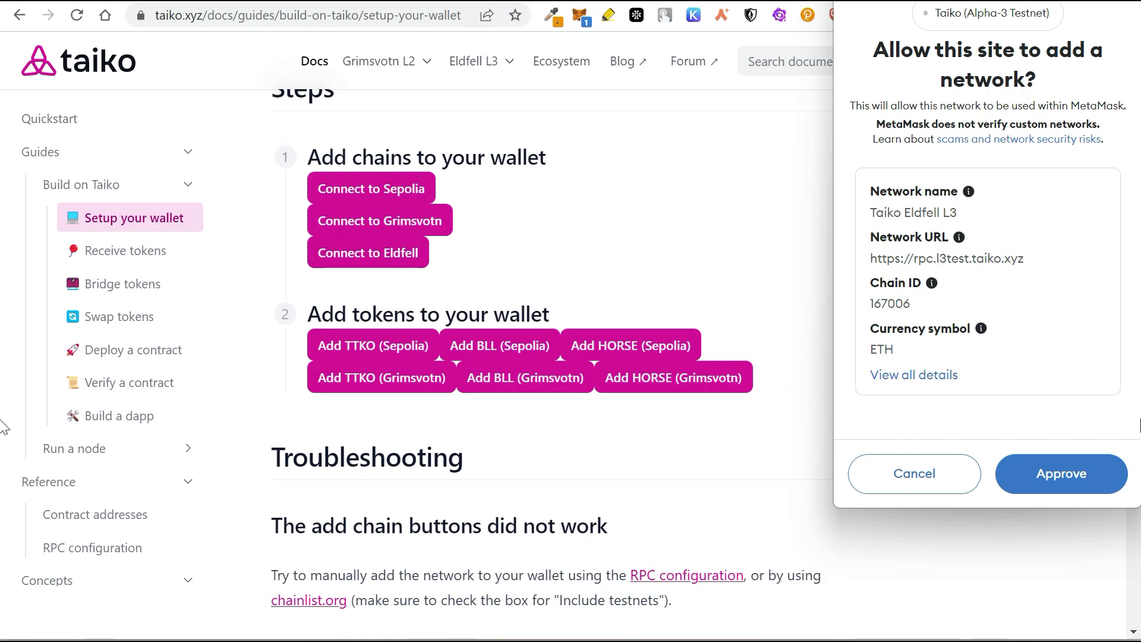
left_click(1077, 478)
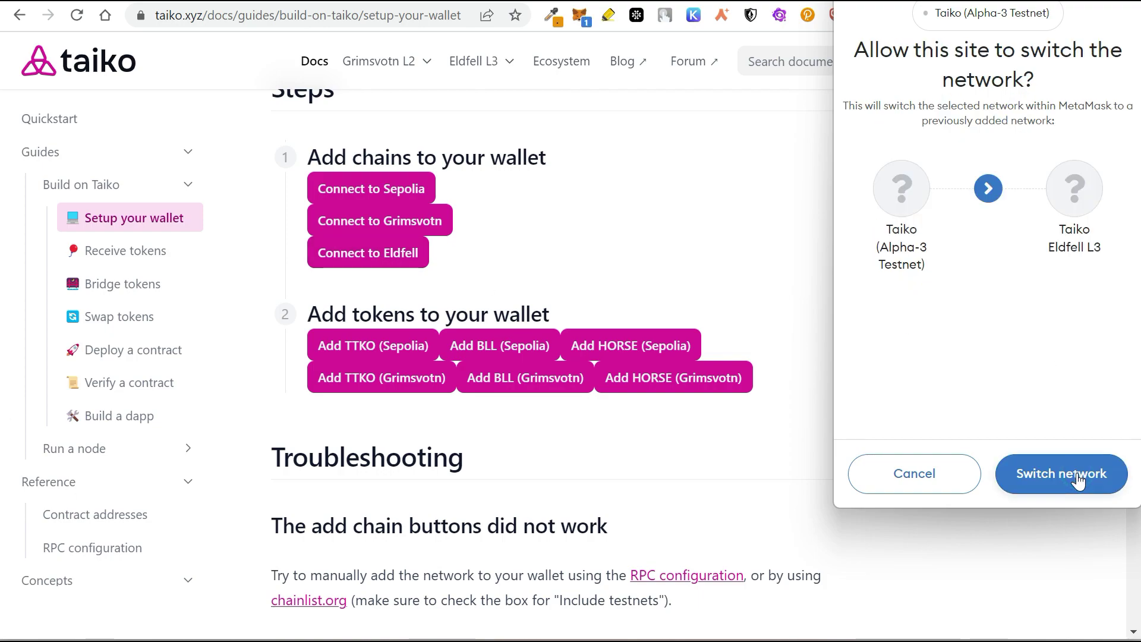
left_click(1067, 473)
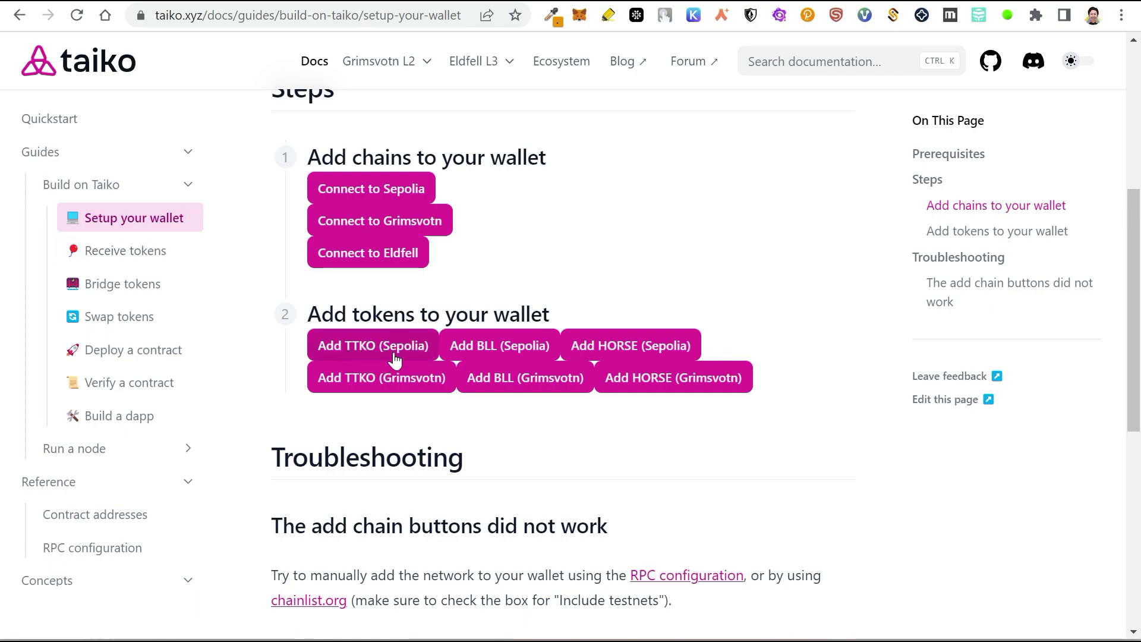
Add the Sepolia versions of the TTKO, BLL and HORSE tokens to the wallet.
left_click(365, 355)
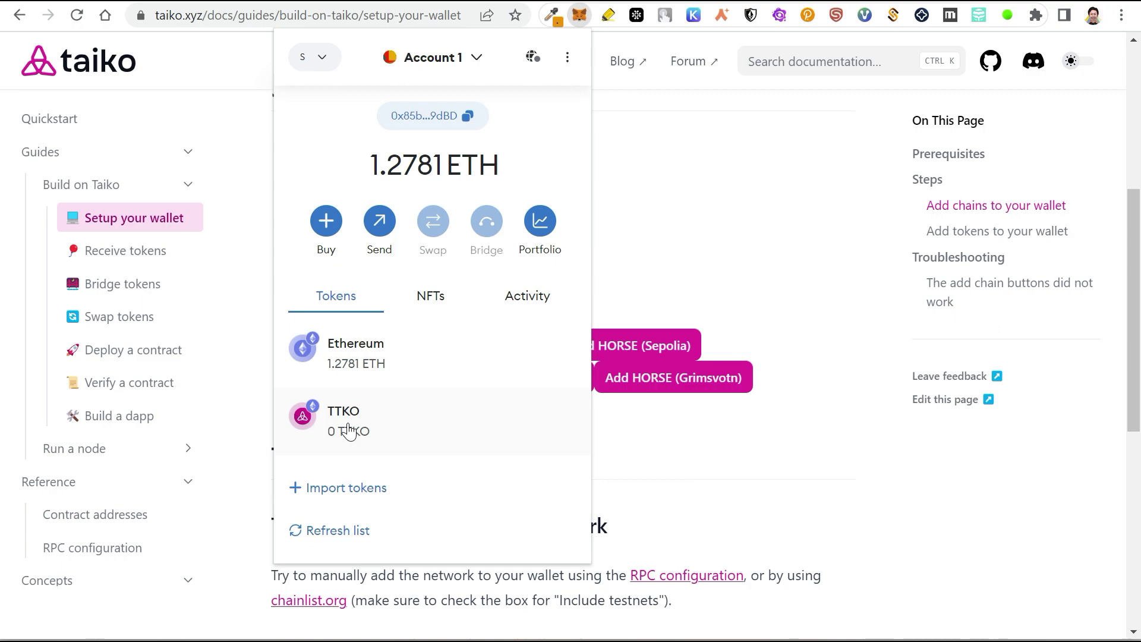
left_click(601, 134)
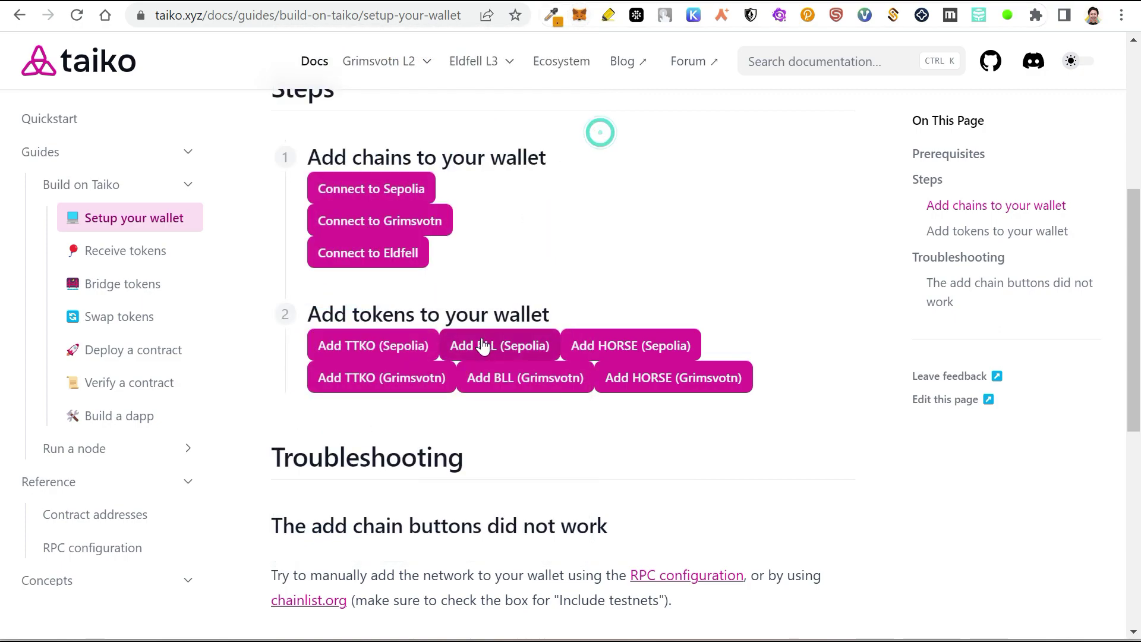
left_click(511, 357)
left_click(1045, 472)
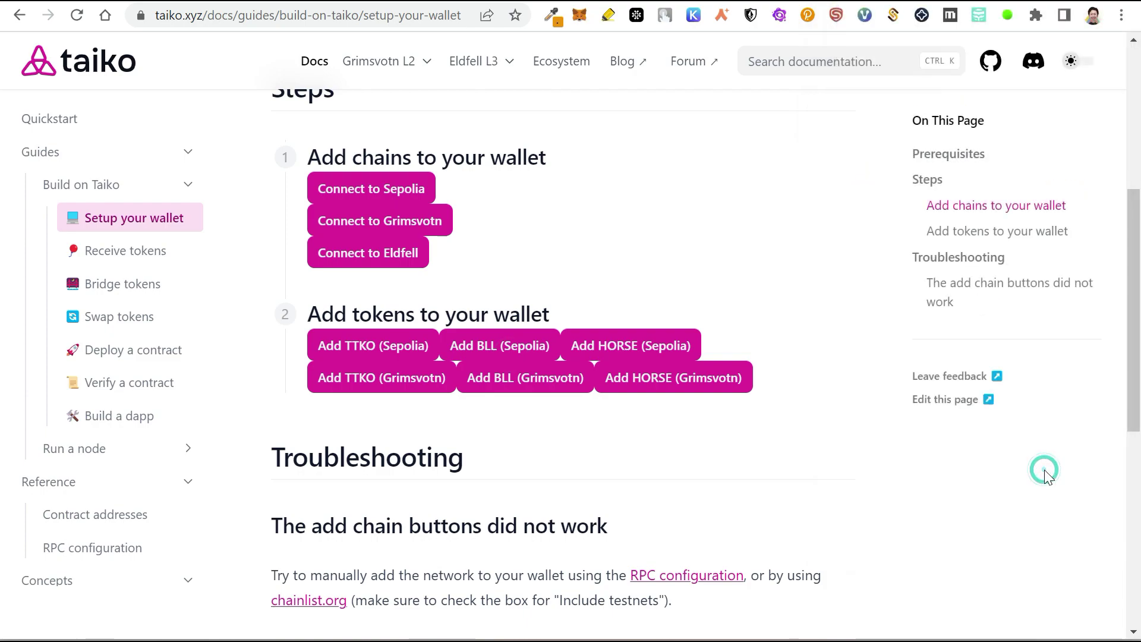
left_click(635, 346)
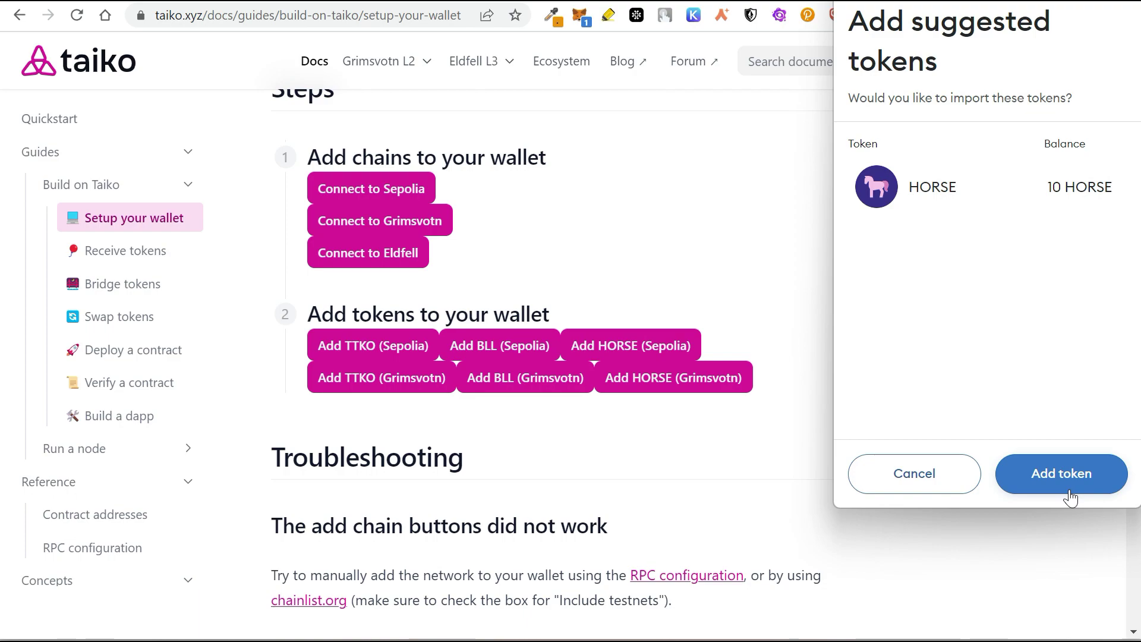
left_click(1061, 474)
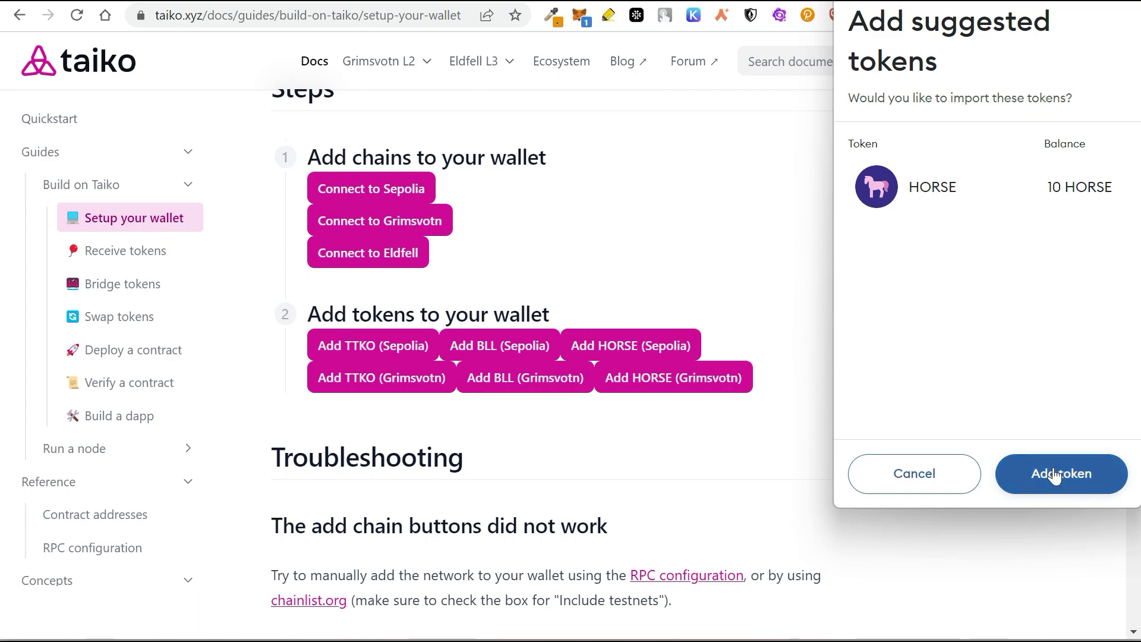
Add the Grimsvotn versions of TTKO, BLL and HORSE to the wallet, approving the switch to Taiko (Alpha-3 Testnet).
left_click(410, 392)
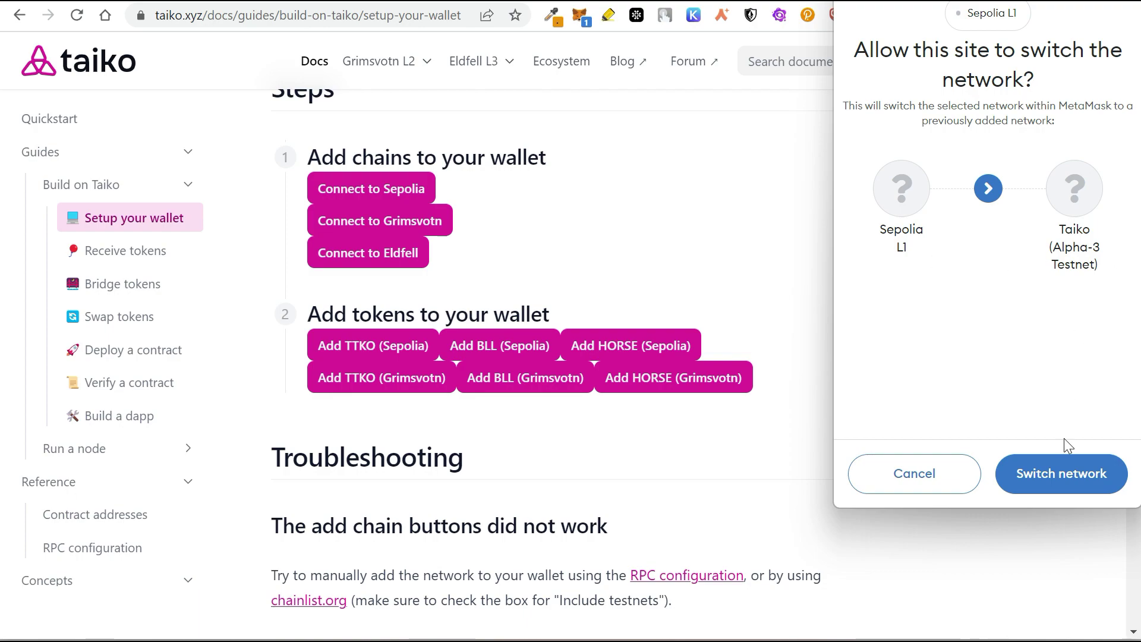
left_click(1061, 481)
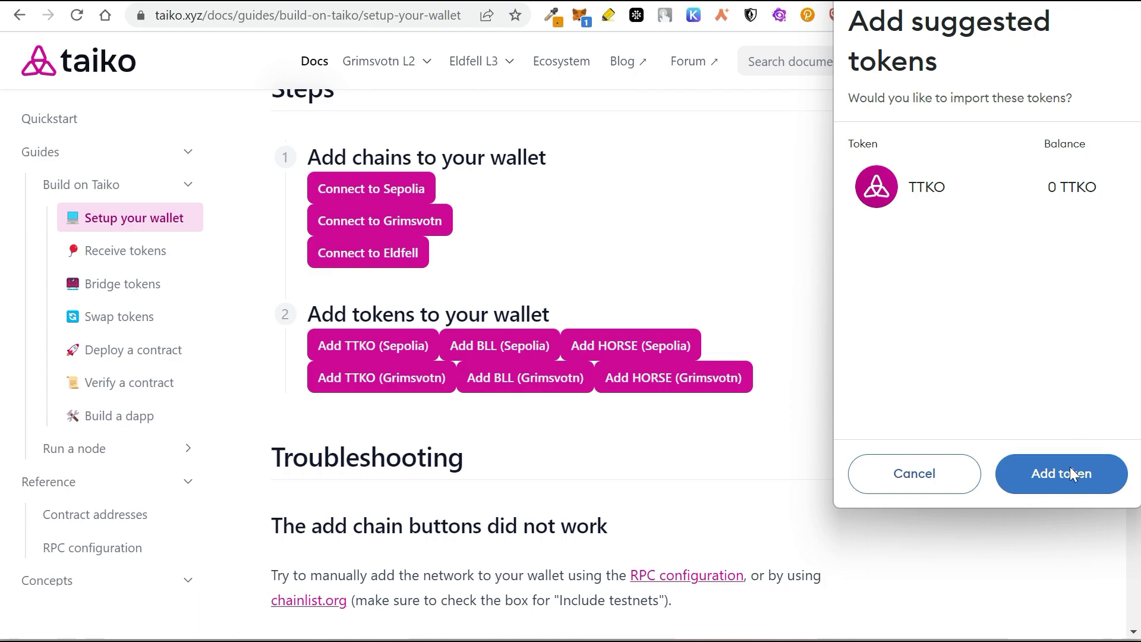
left_click(1071, 469)
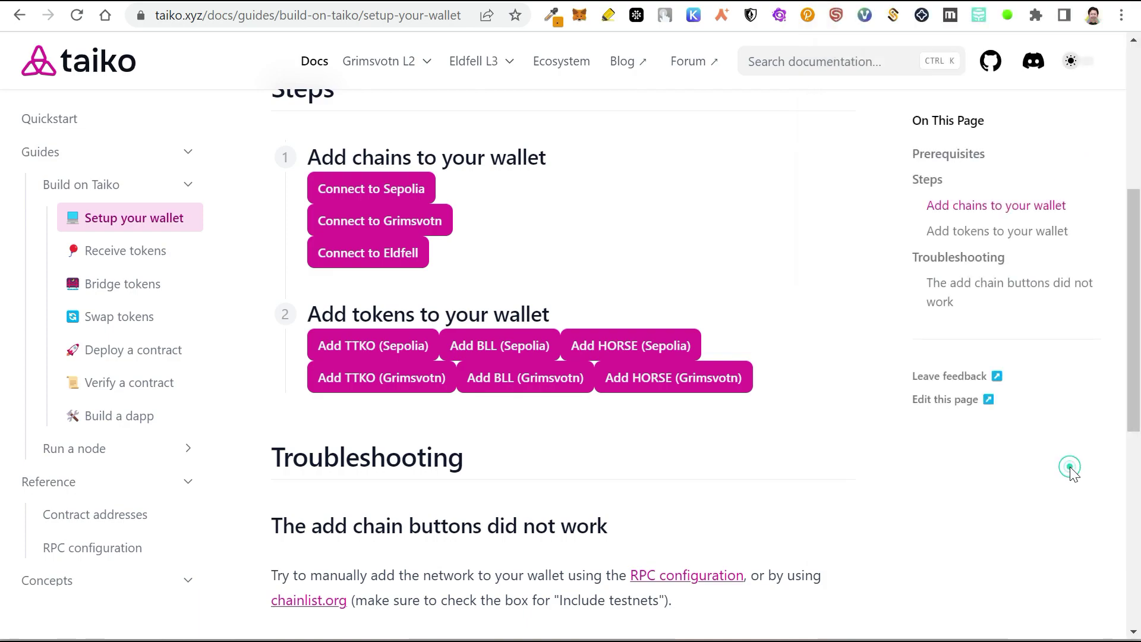
left_click(516, 384)
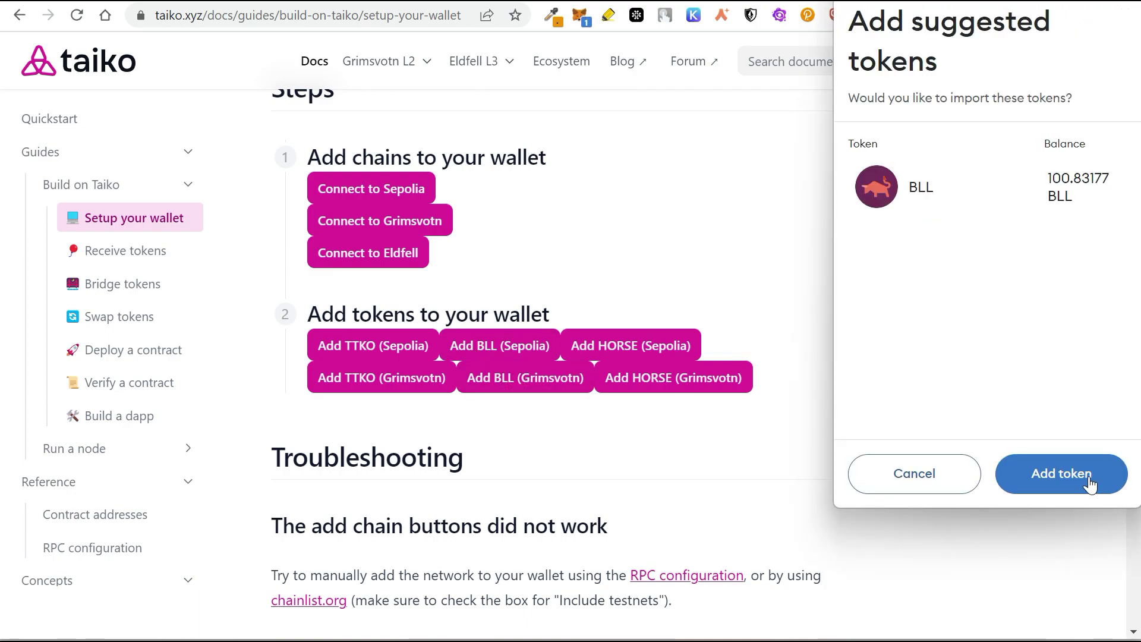
left_click(1090, 484)
left_click(643, 387)
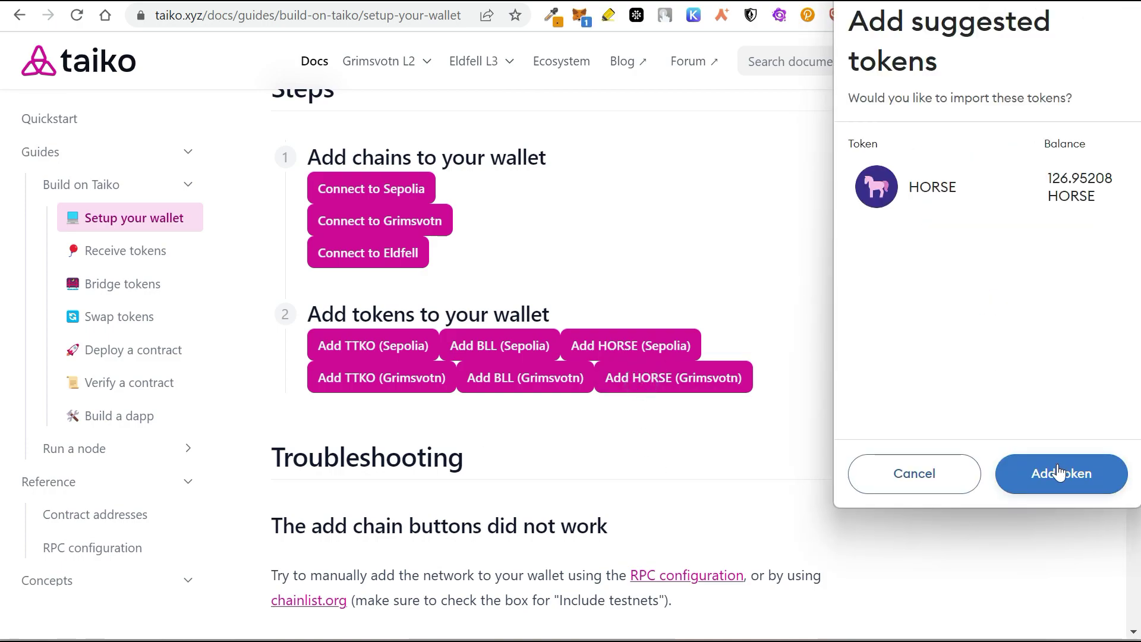
left_click(1059, 473)
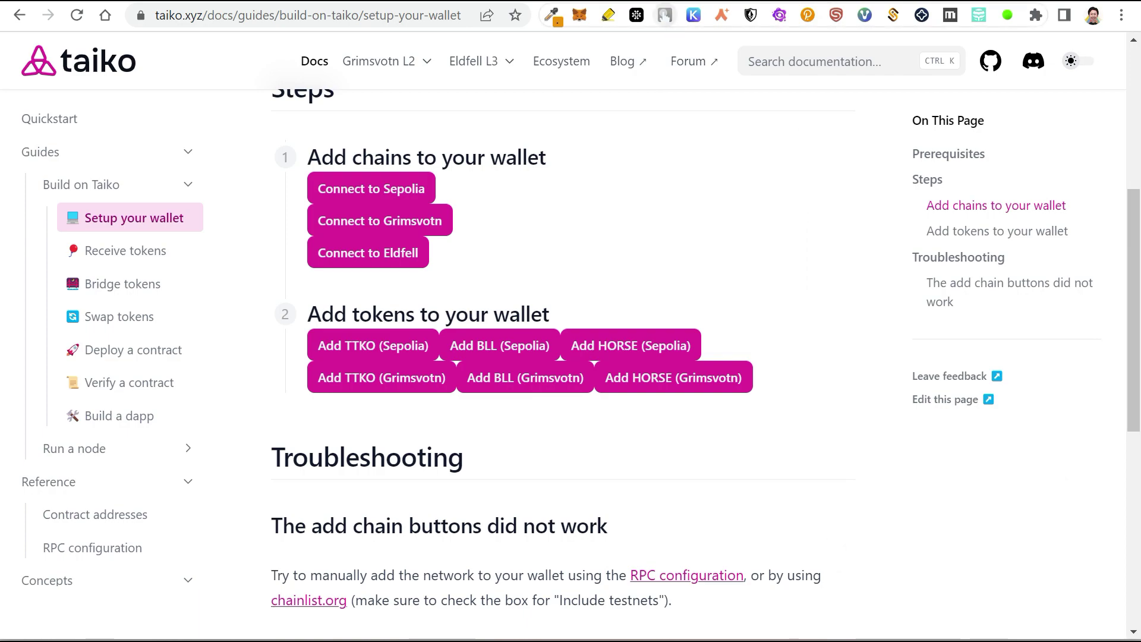
Check the token list of Account 1 in MetaMask and return to the Taiko docs.
left_click(645, 1)
scroll(304, 431, "down", 3)
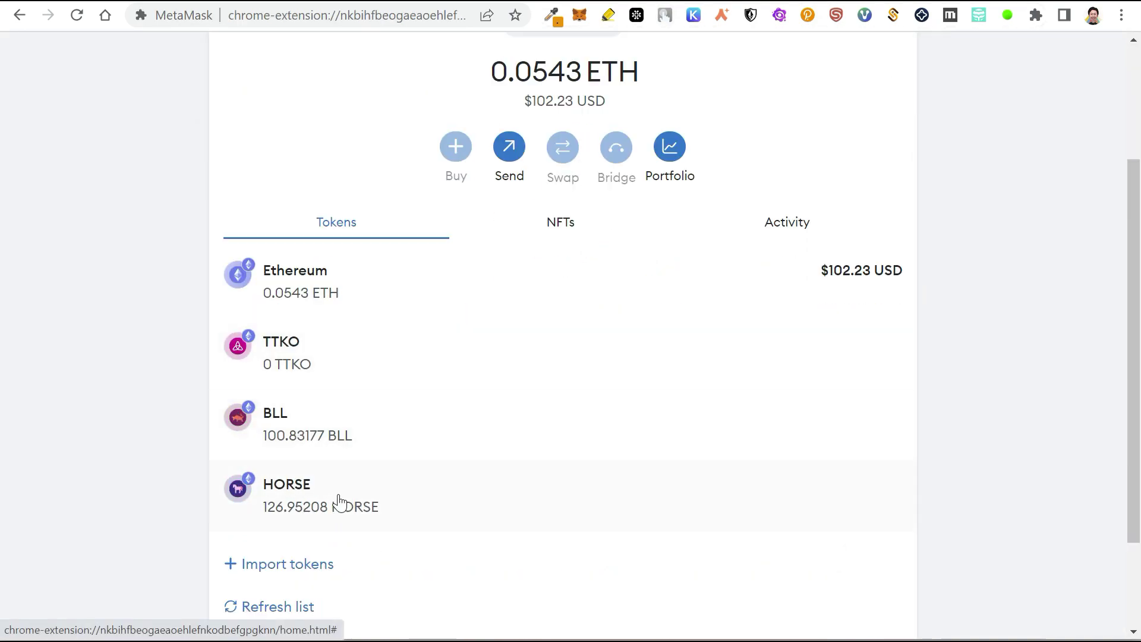
scroll(326, 336, "up", 5)
left_click(416, 1)
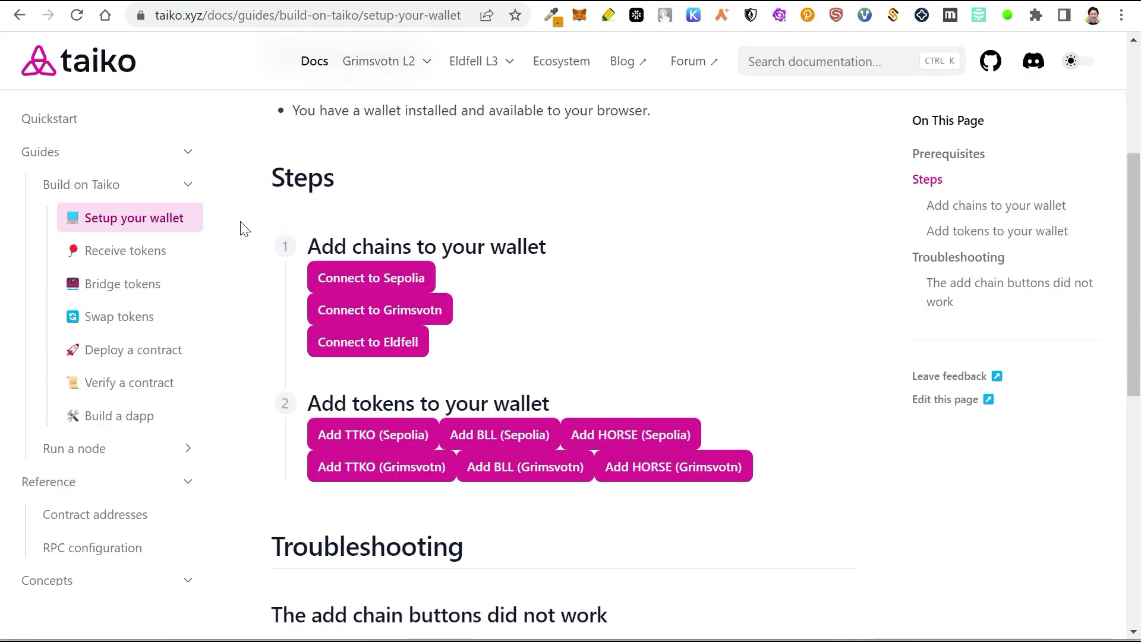
Open the Receive tokens guide and go through its Sepolia ETH faucet and Receive HORSE instructions.
left_click(169, 242)
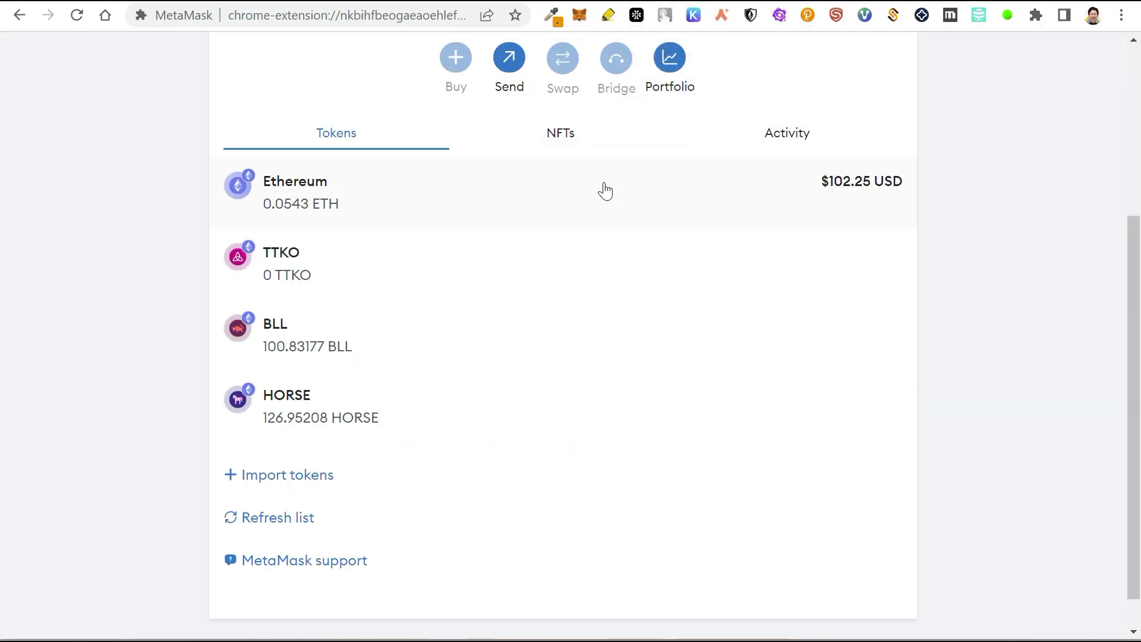
scroll(605, 192, "up", 5)
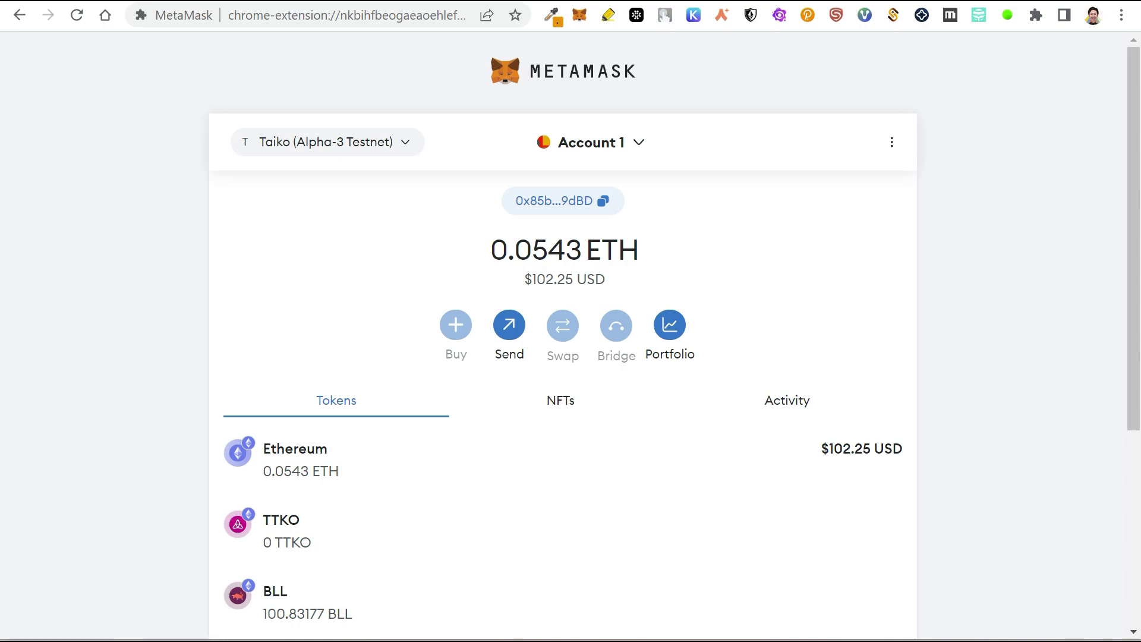
left_click(592, 1)
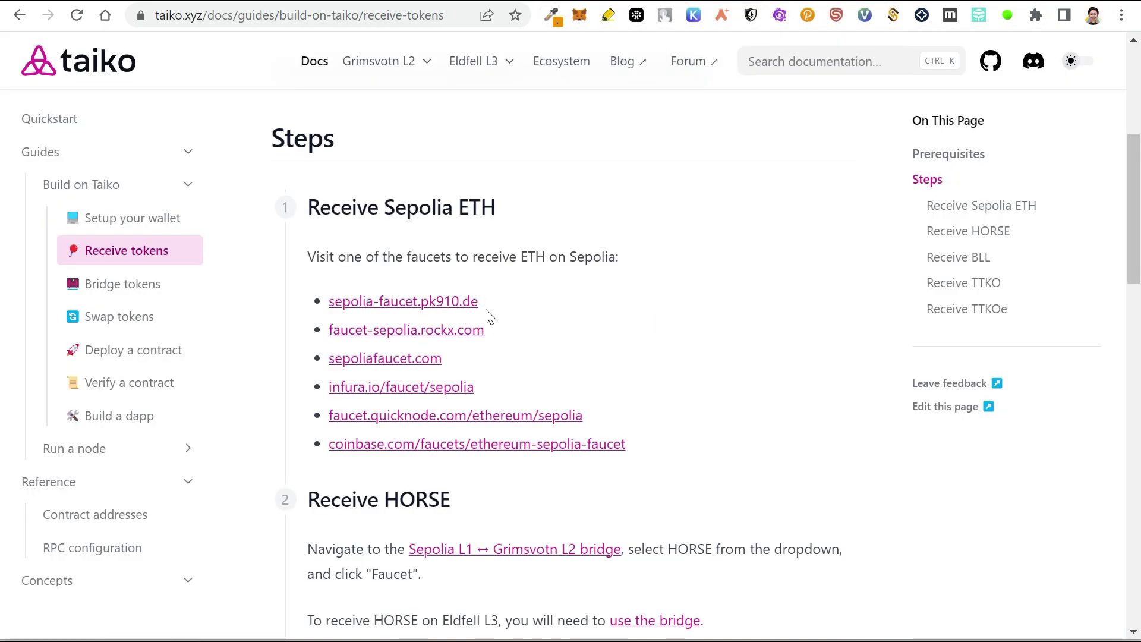
scroll(609, 305, "down", 3)
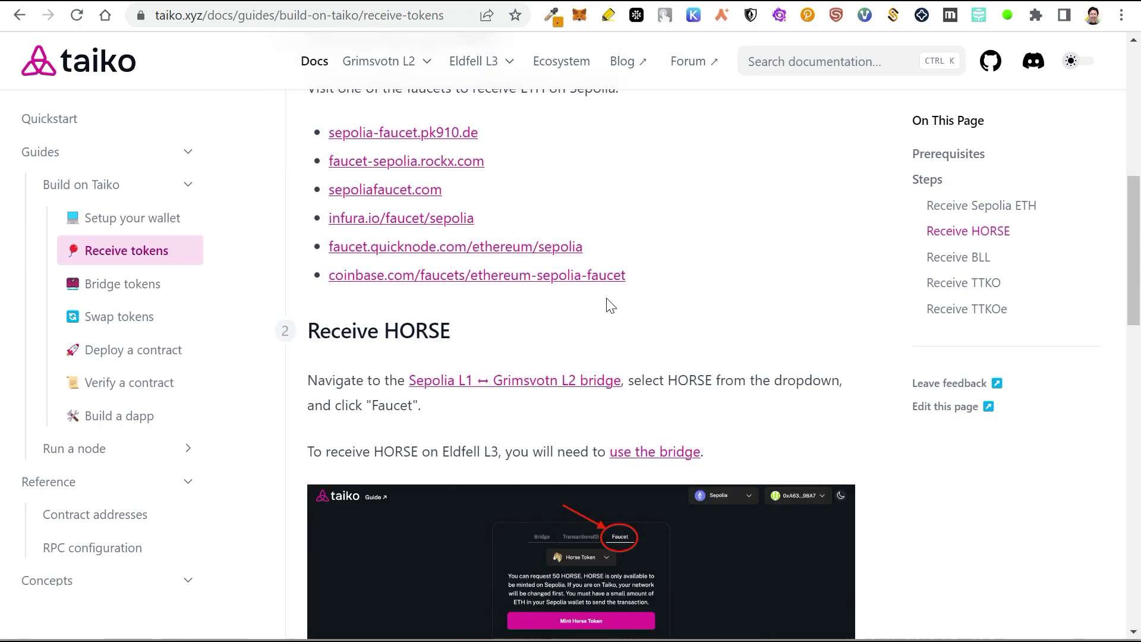
scroll(608, 302, "down", 3)
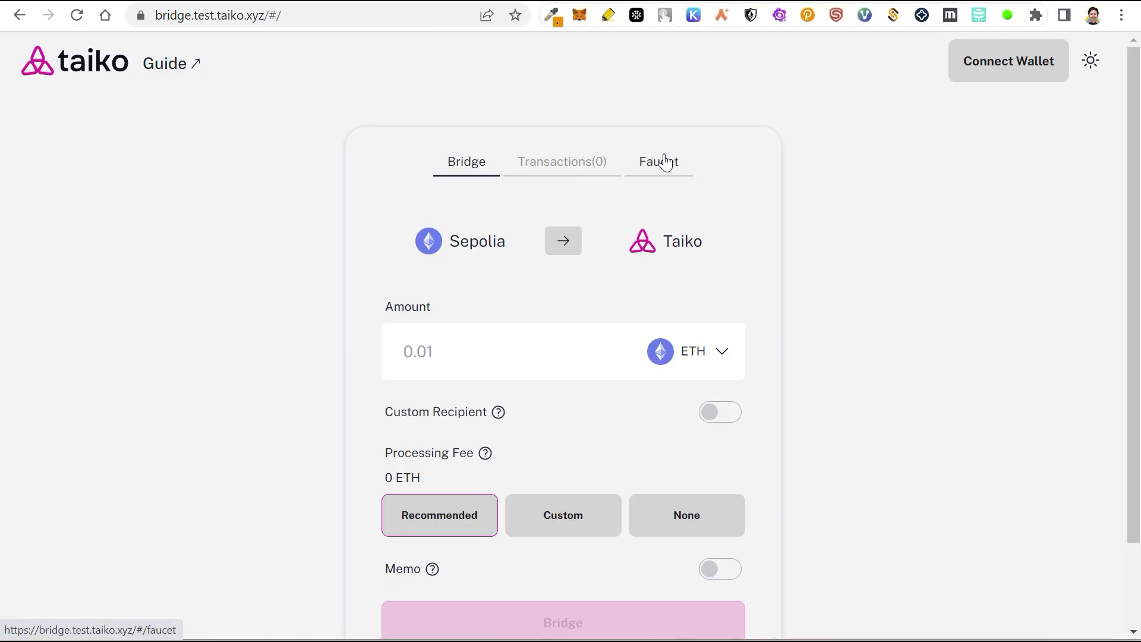
Open the bridge's faucet and select Bull Token as the test token.
left_click(661, 158)
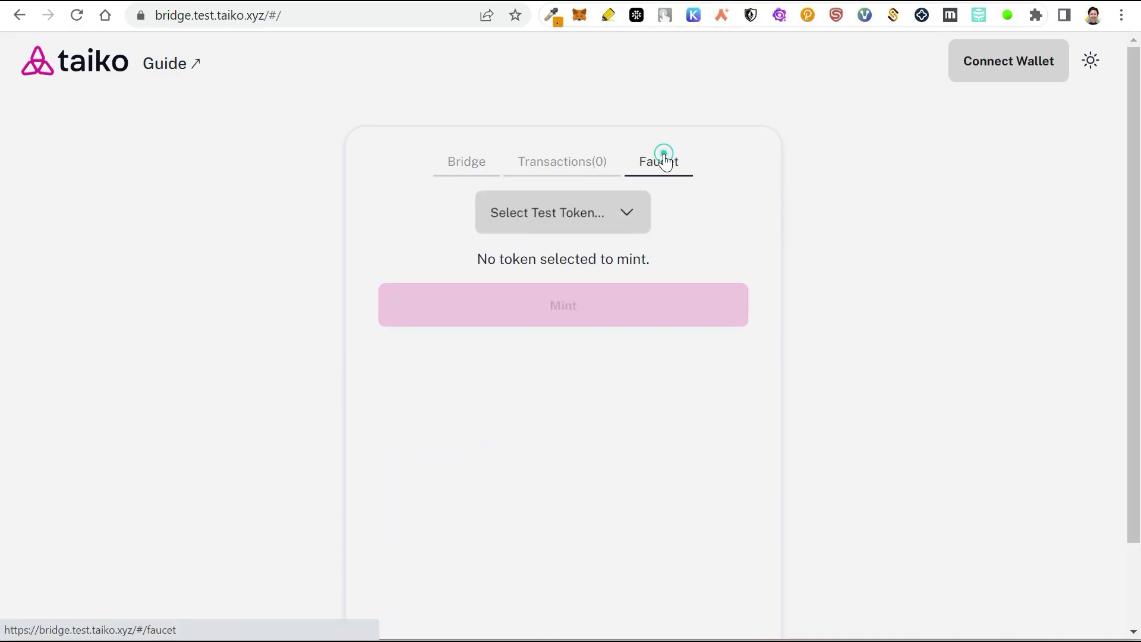
left_click(626, 213)
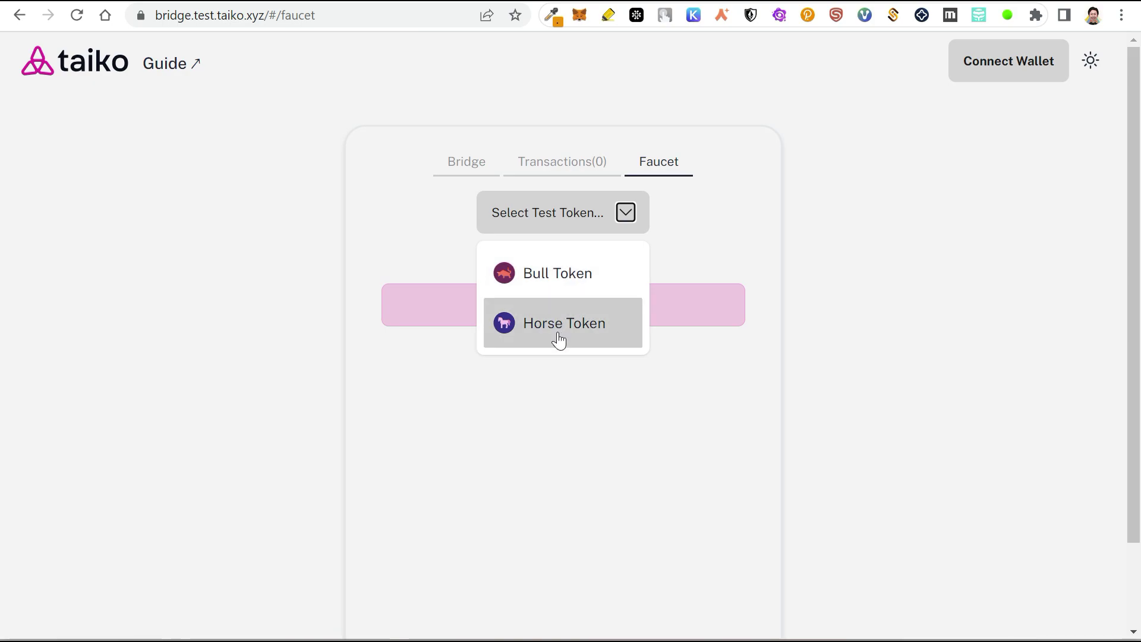
left_click(558, 284)
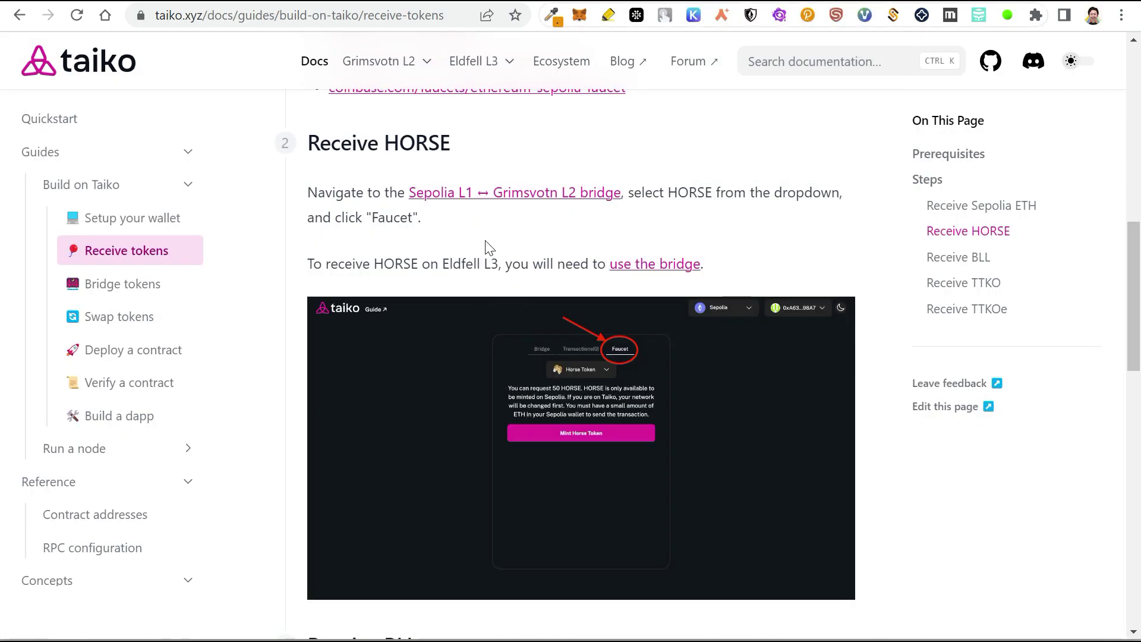
Read the Receive BLL, Receive TTKO and Receive TTKOe sections of the Taiko docs guide.
scroll(450, 230, "down", 7)
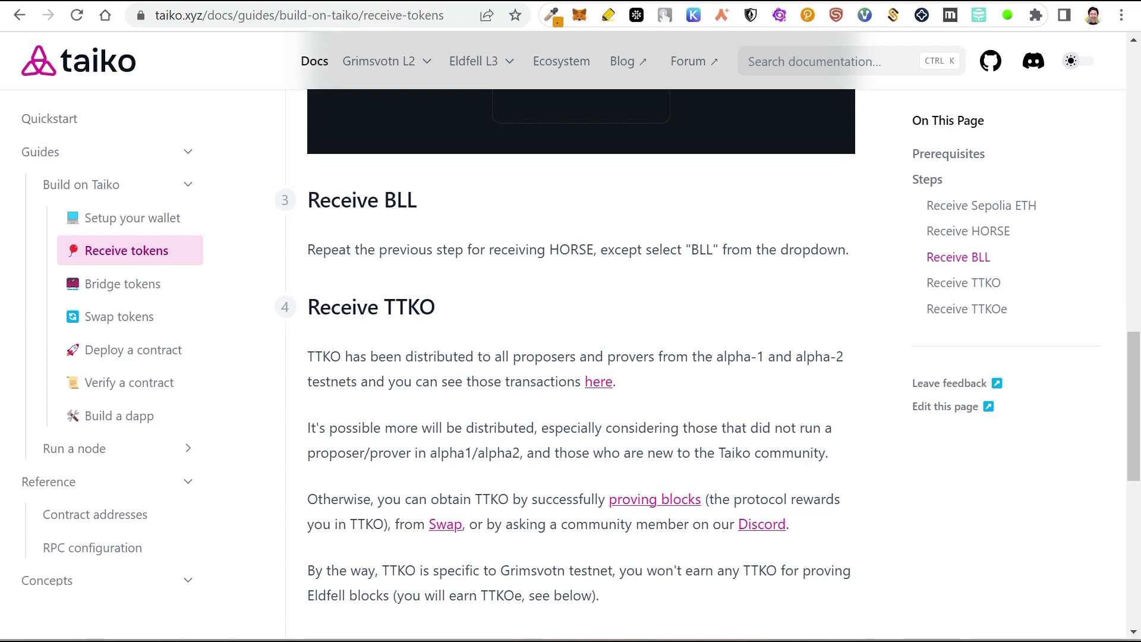
scroll(580, 357, "down", 2)
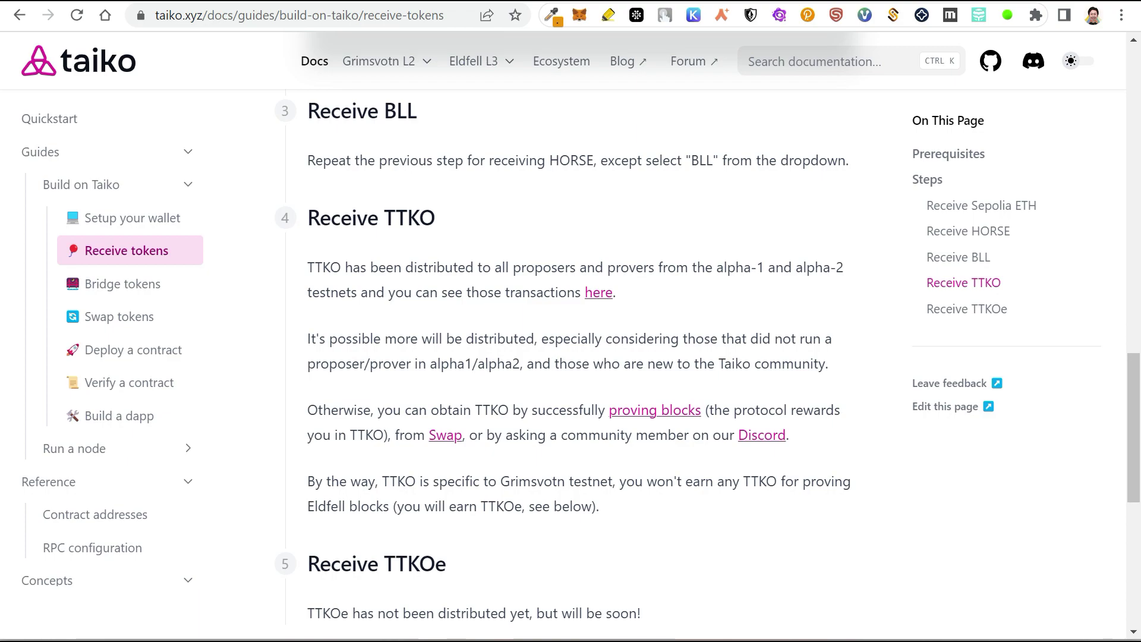
scroll(492, 273, "up", 5)
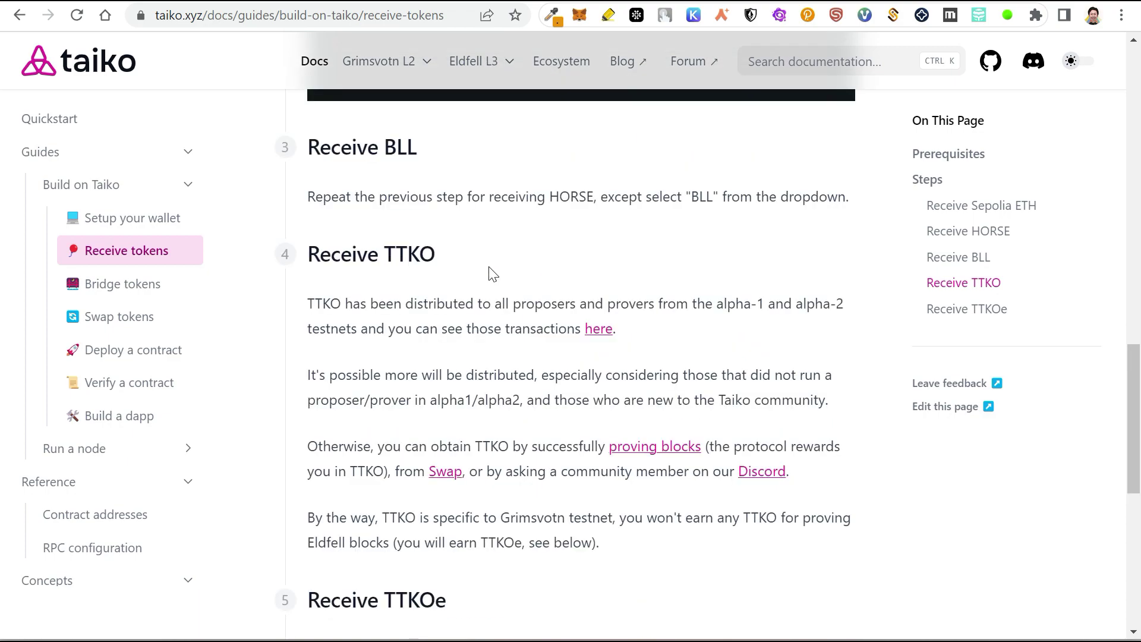
scroll(469, 333, "up", 2)
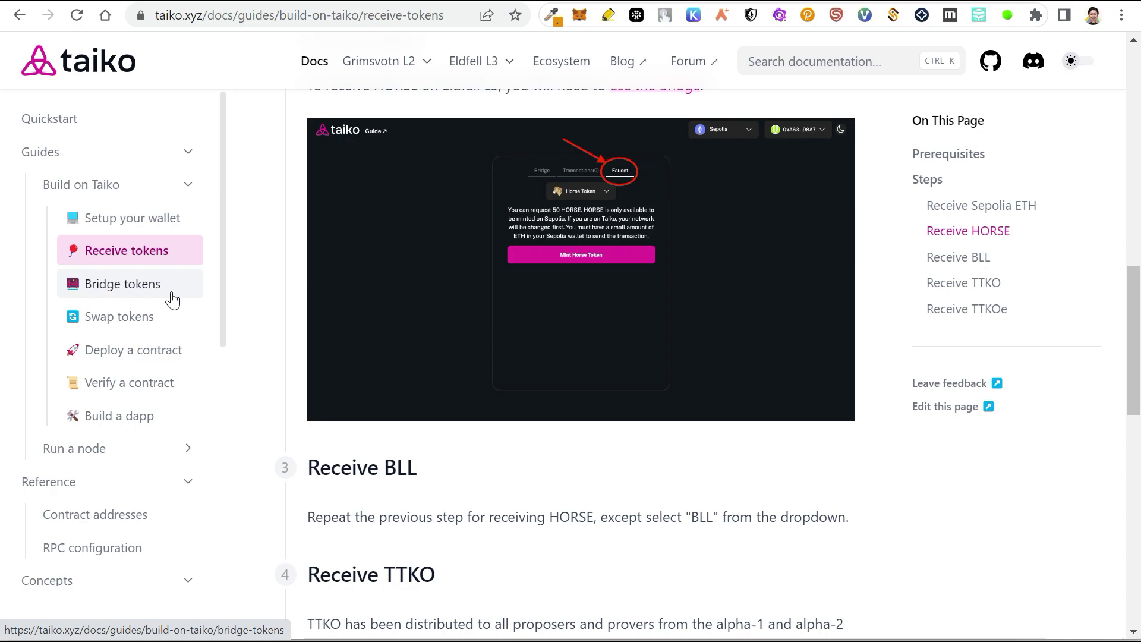
Open the Bridge tokens guide and go through its Visit a bridge and Bridge tokens steps.
left_click(149, 294)
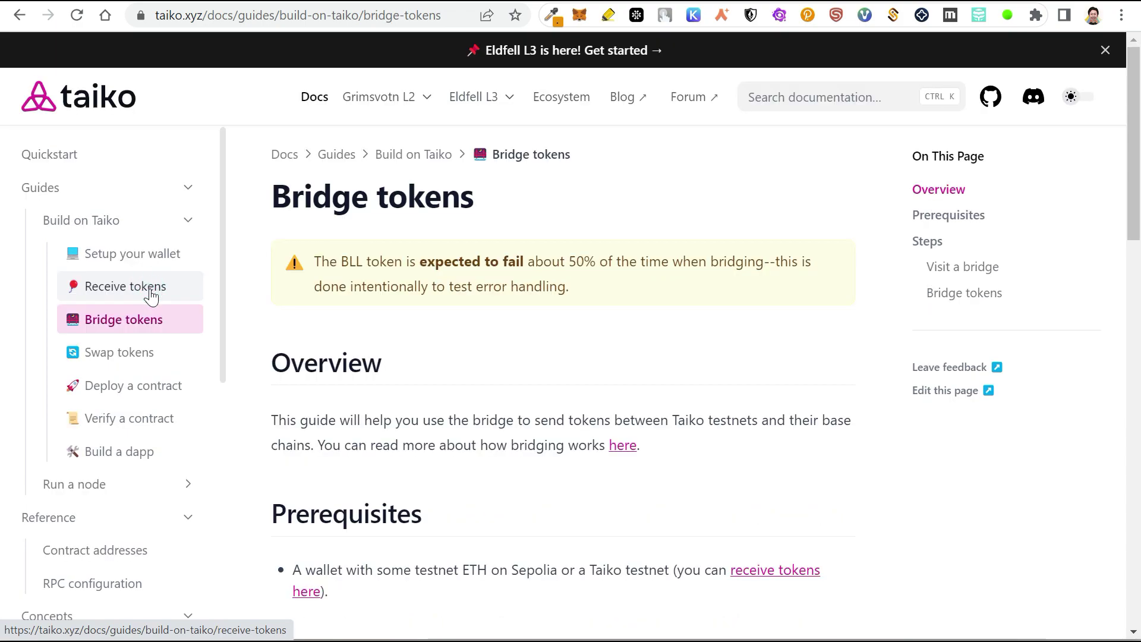
scroll(498, 319, "down", 1)
scroll(498, 319, "down", 5)
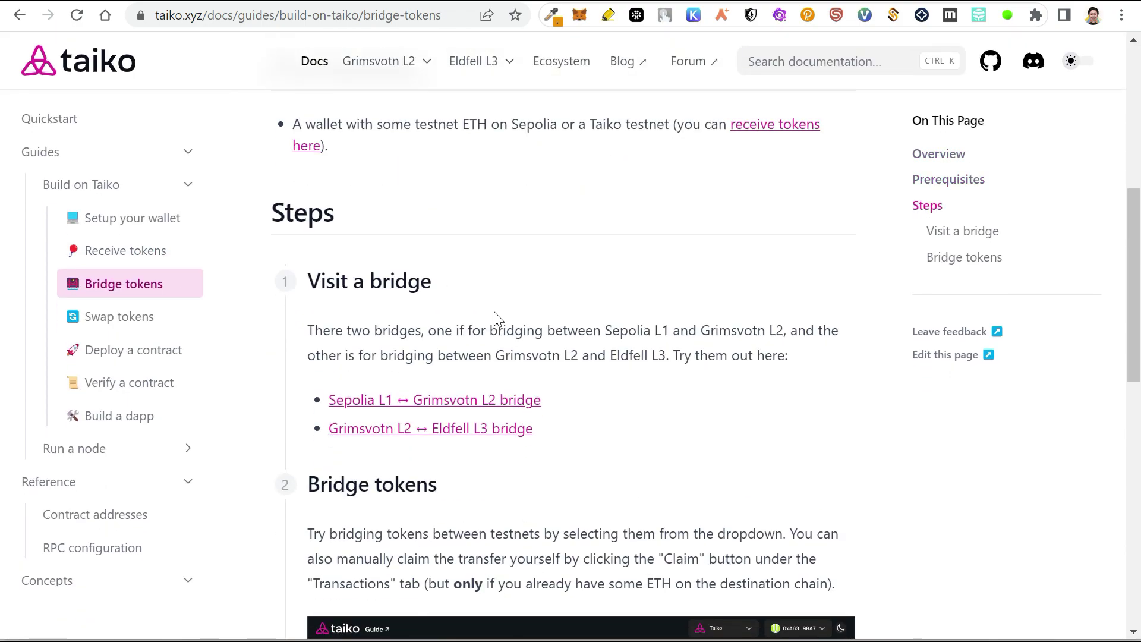
scroll(663, 314, "down", 1)
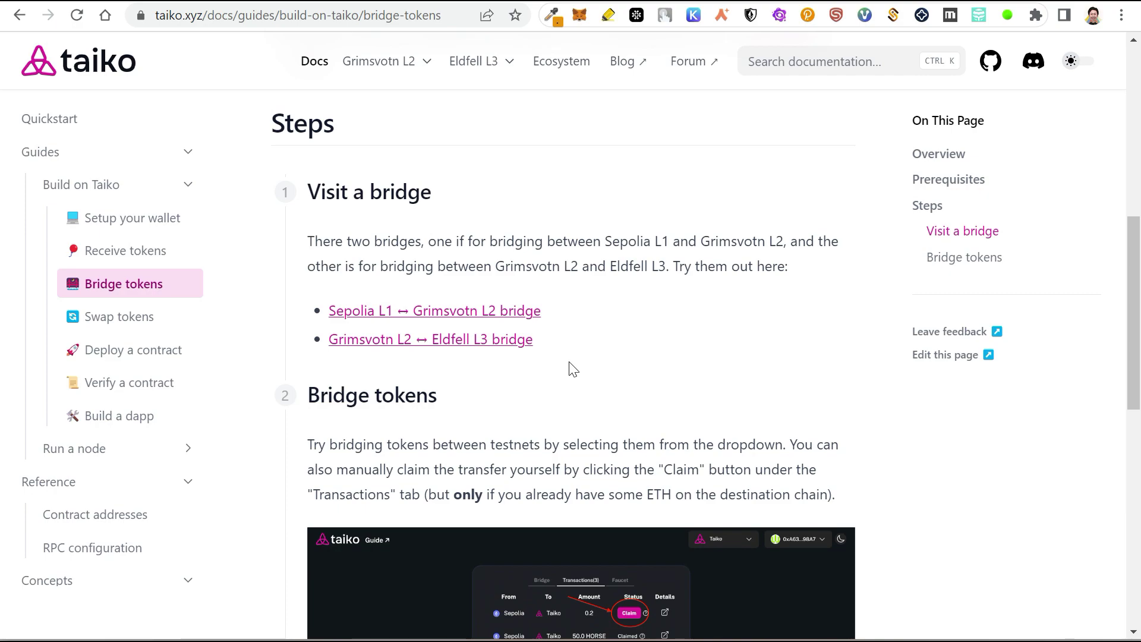
scroll(571, 368, "down", 3)
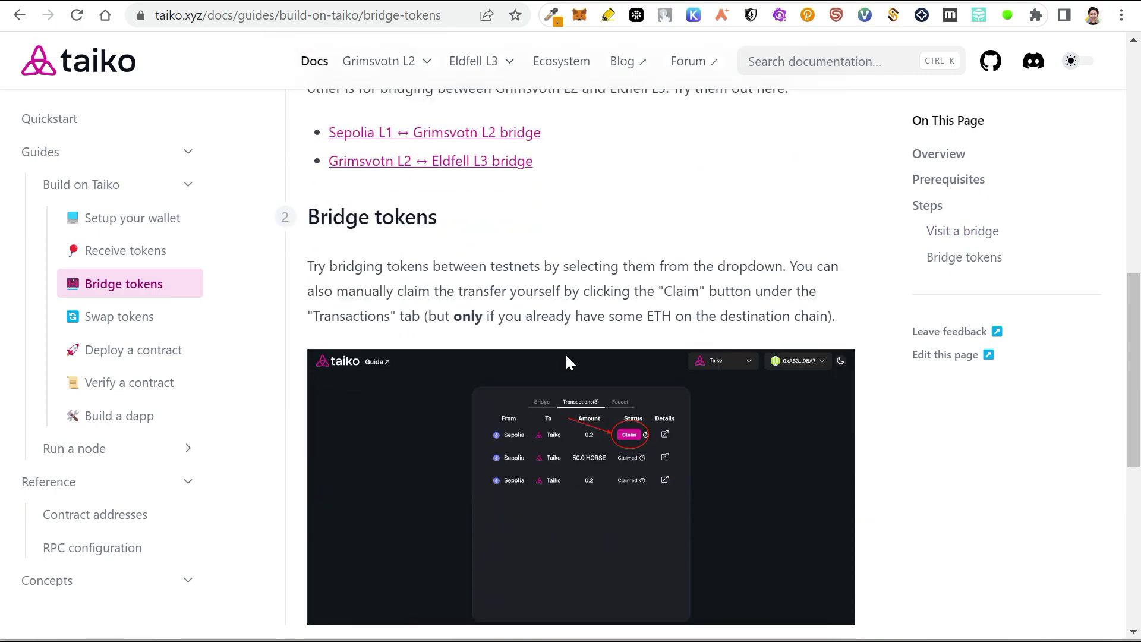
scroll(568, 362, "up", 6)
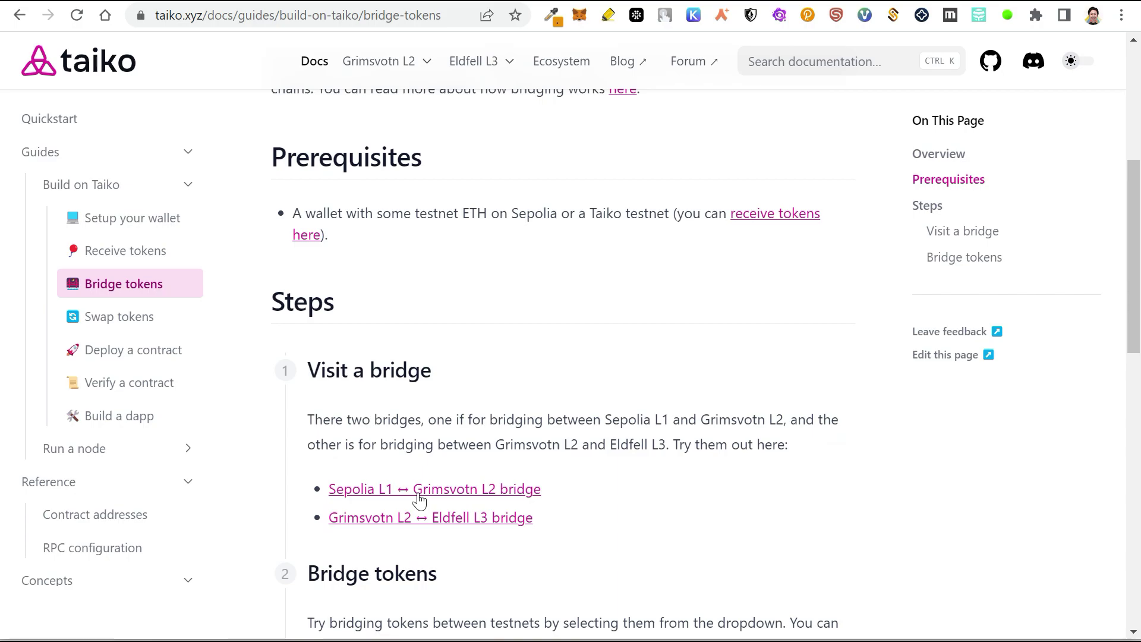
Open the Sepolia L1 – Grimsvotn L2 bridge from the guide and connect the wallet to it.
left_click(453, 491)
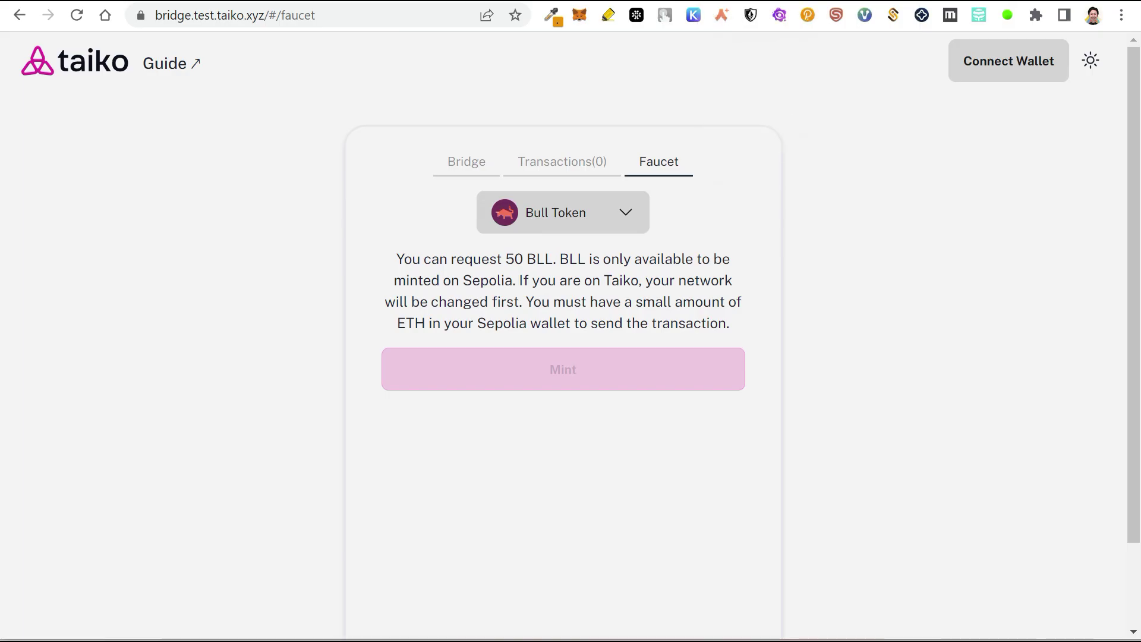
left_click(465, 164)
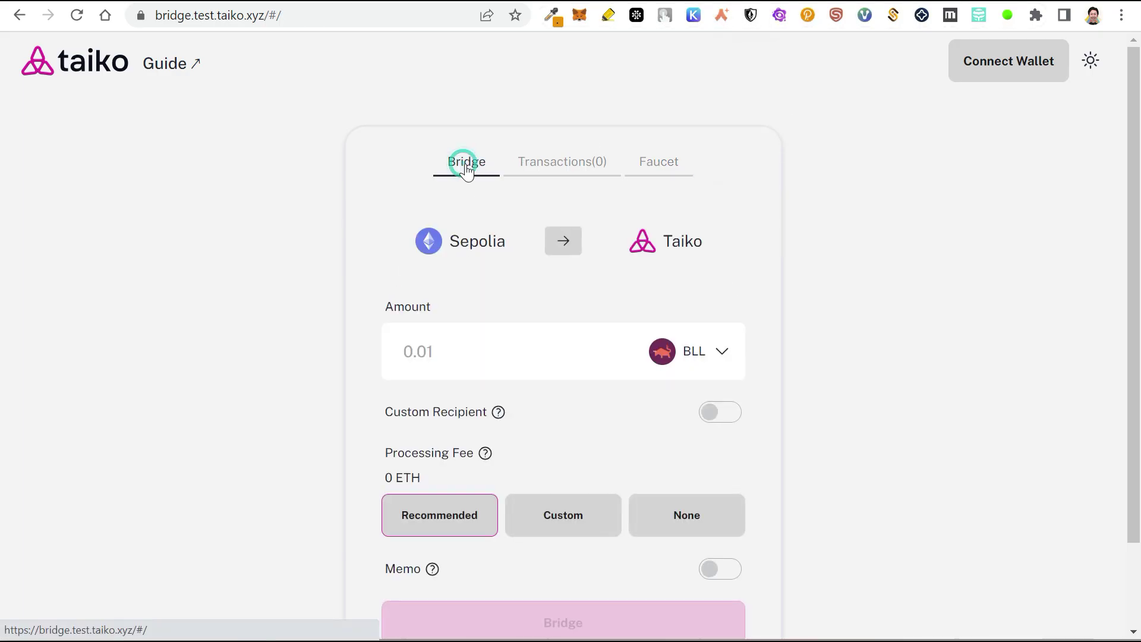
left_click(1014, 59)
left_click(590, 305)
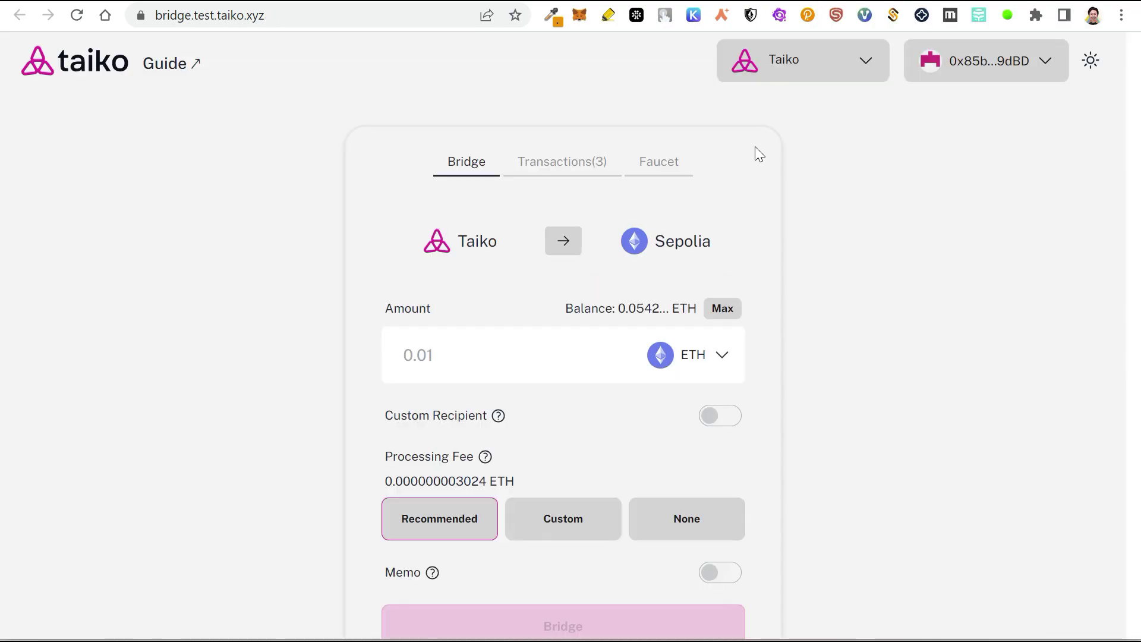
Choose ETH as the token to bridge from Taiko to Sepolia and set the amount to 0.005.
left_click(722, 355)
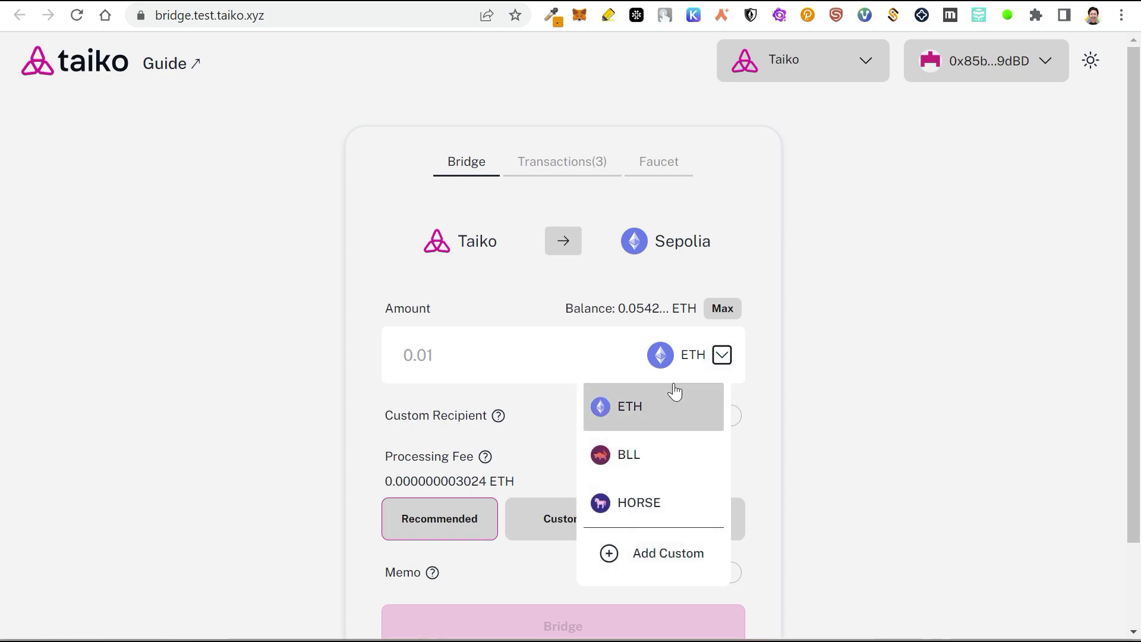
left_click(601, 399)
left_click(489, 364)
type("0.00")
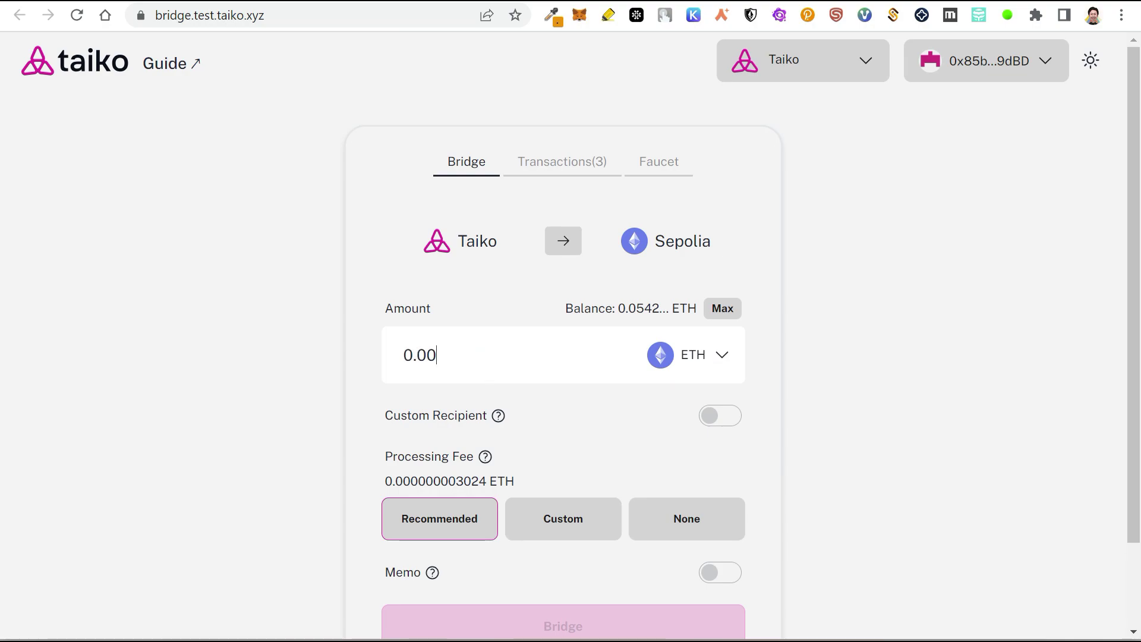
type("5")
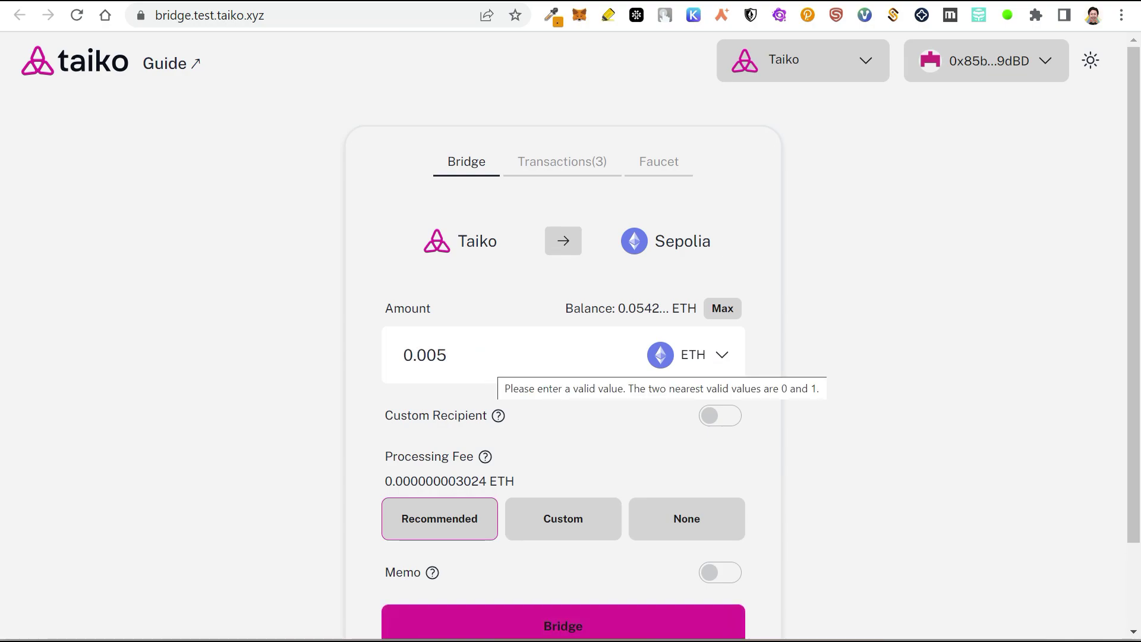
scroll(553, 525, "down", 2)
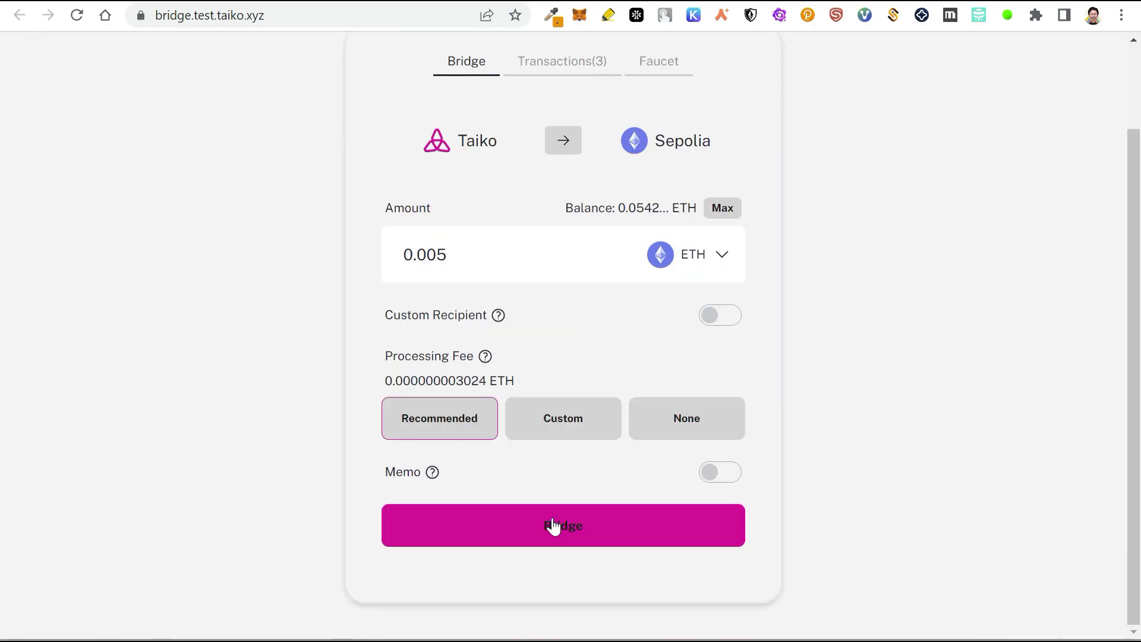
Submit the Taiko-to-Sepolia bridge transfer and confirm its transaction in MetaMask.
left_click(553, 526)
left_click(579, 18)
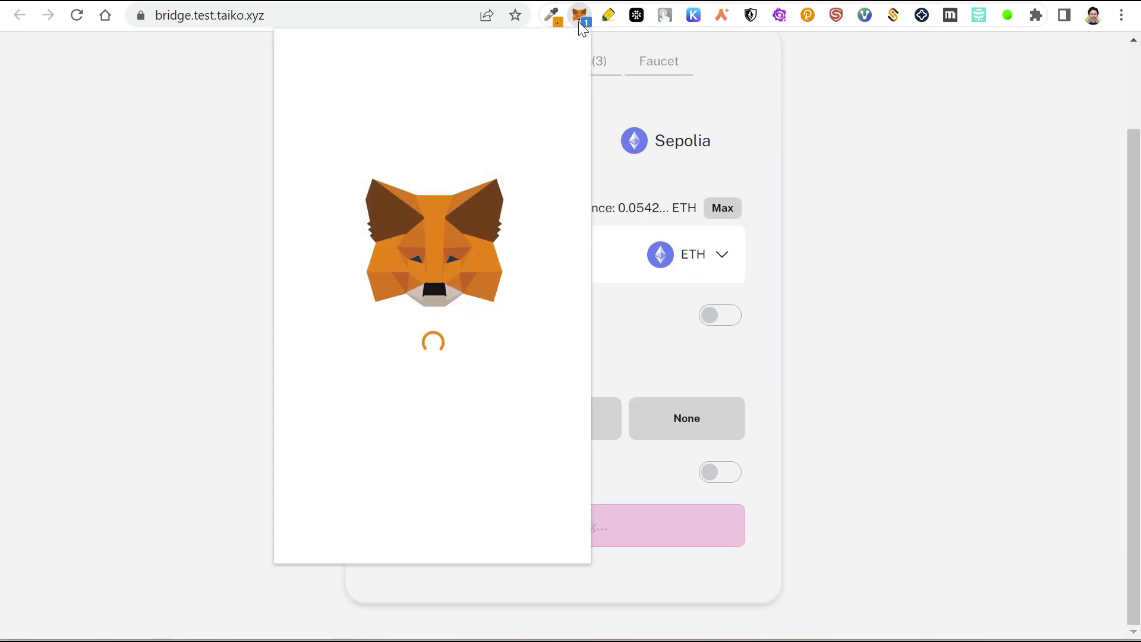
scroll(433, 336, "down", 3)
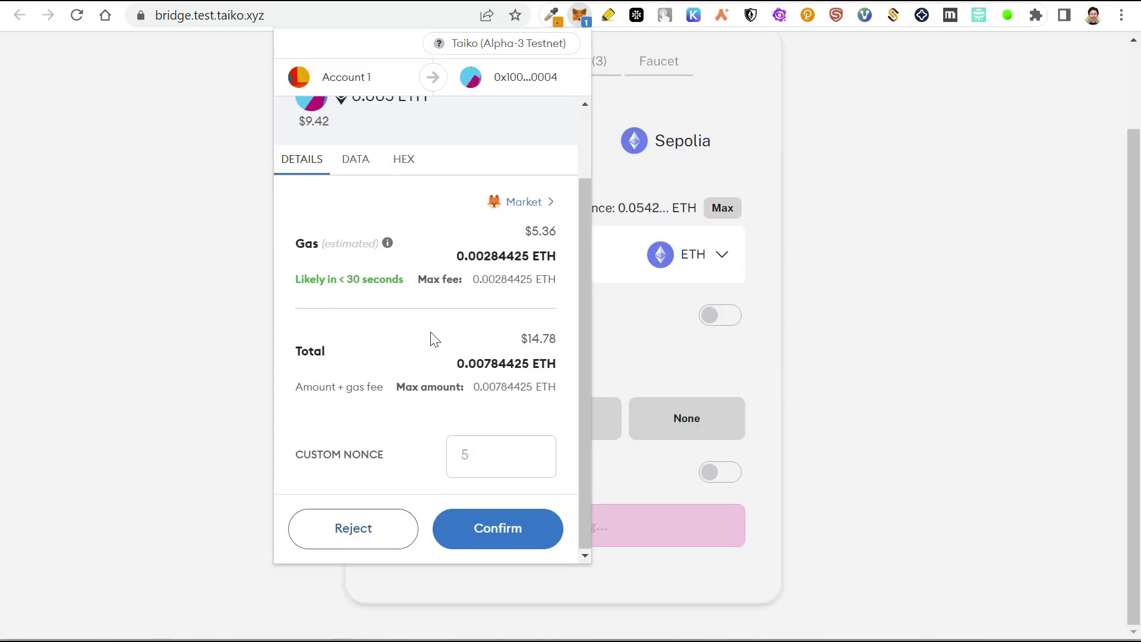
left_click(502, 529)
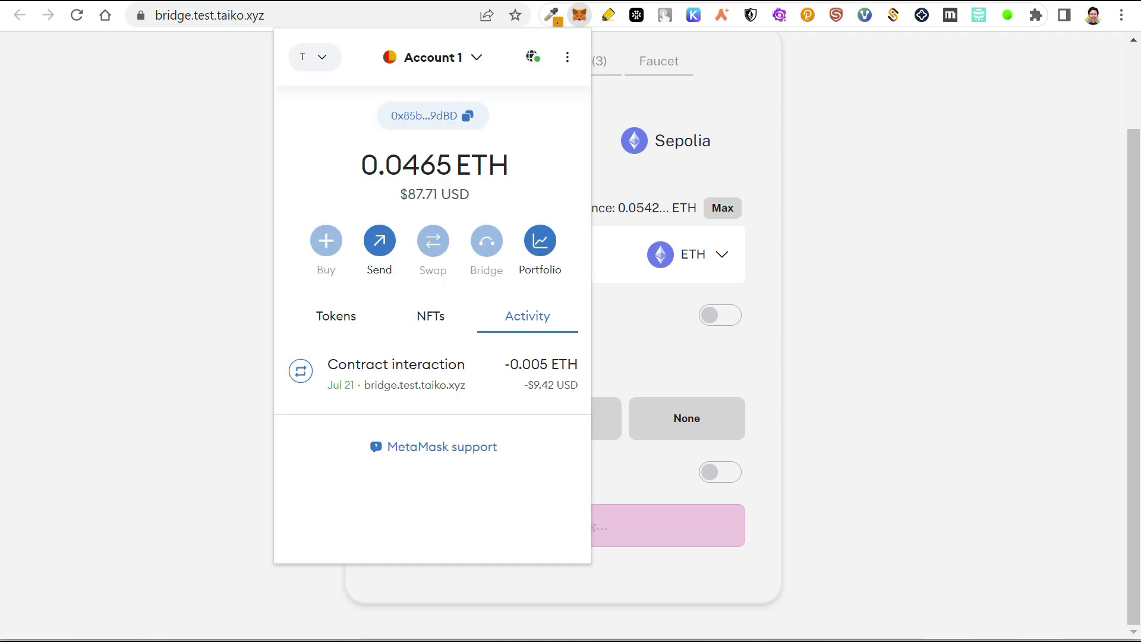
left_click(816, 205)
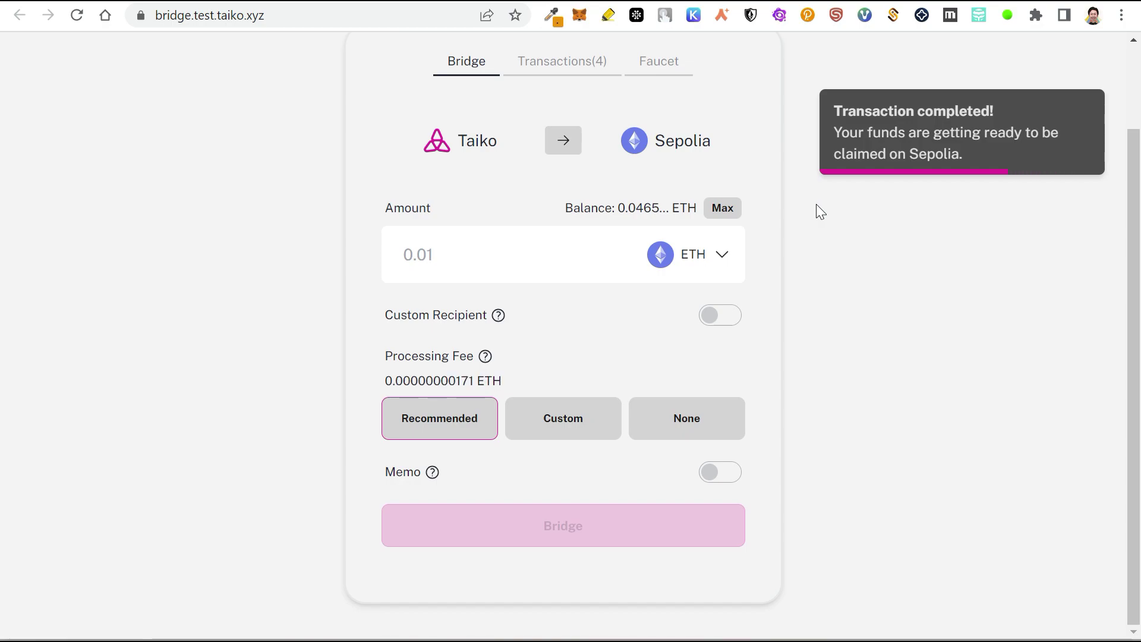
Close the Sepolia bridge page and open the Grimsvotn L2 – Eldfell L3 bridge from the Bridge tokens guide.
key("ctrl+w")
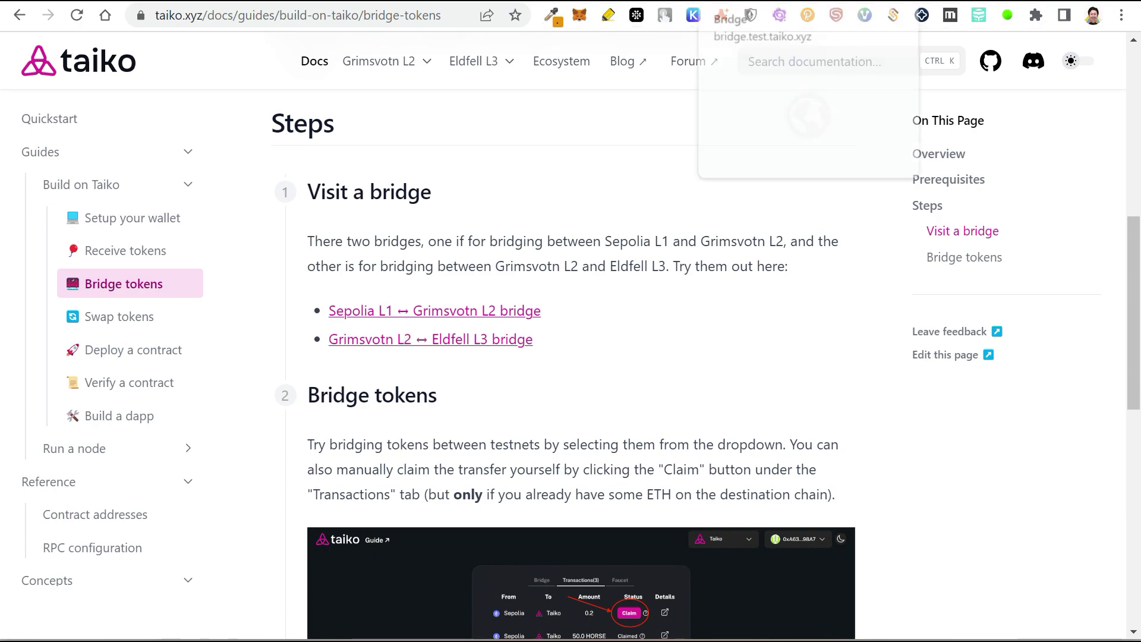
left_click(713, 1)
left_click(767, 1)
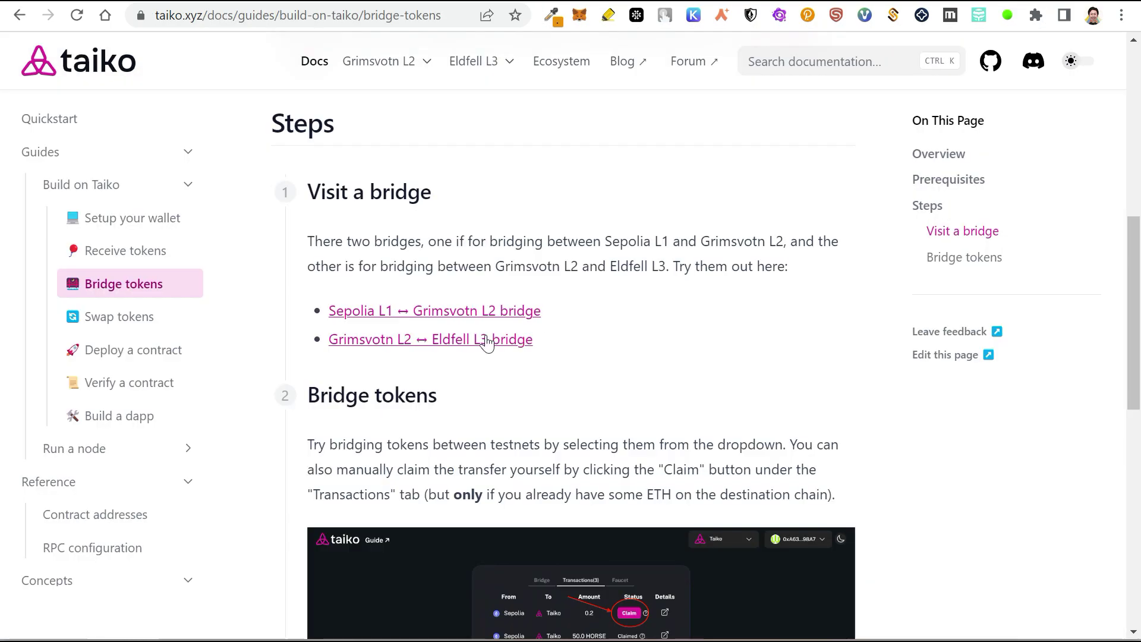
left_click(492, 354)
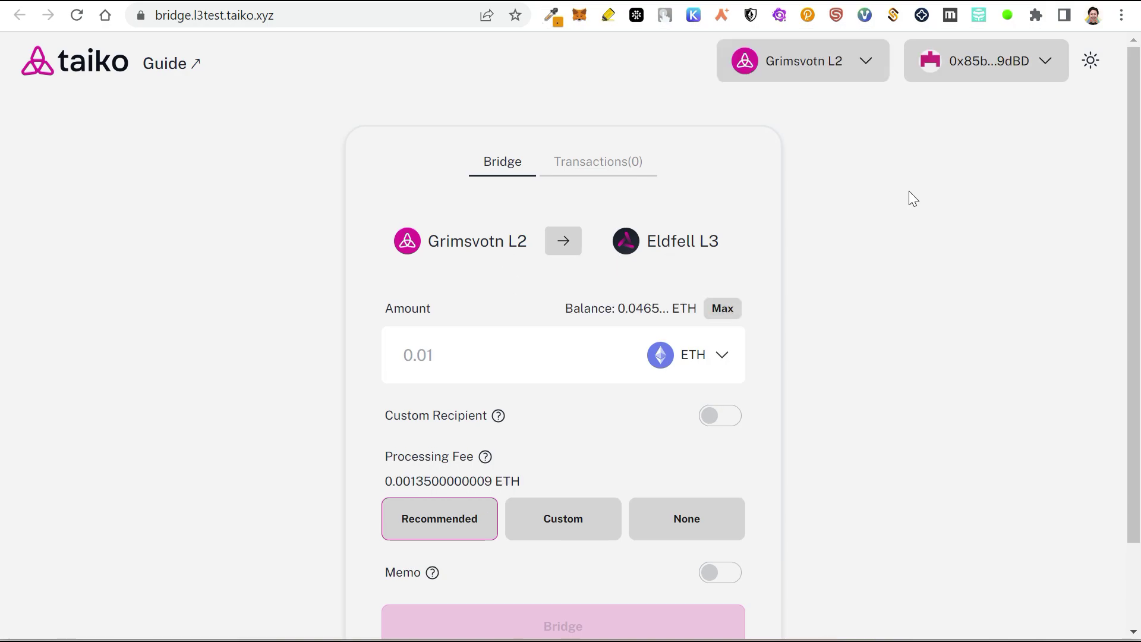
Bridge 0.005 ETH from Grimsvotn L2 to Eldfell L3 and confirm the transaction in MetaMask.
scroll(491, 244, "down", 2)
left_click(426, 265)
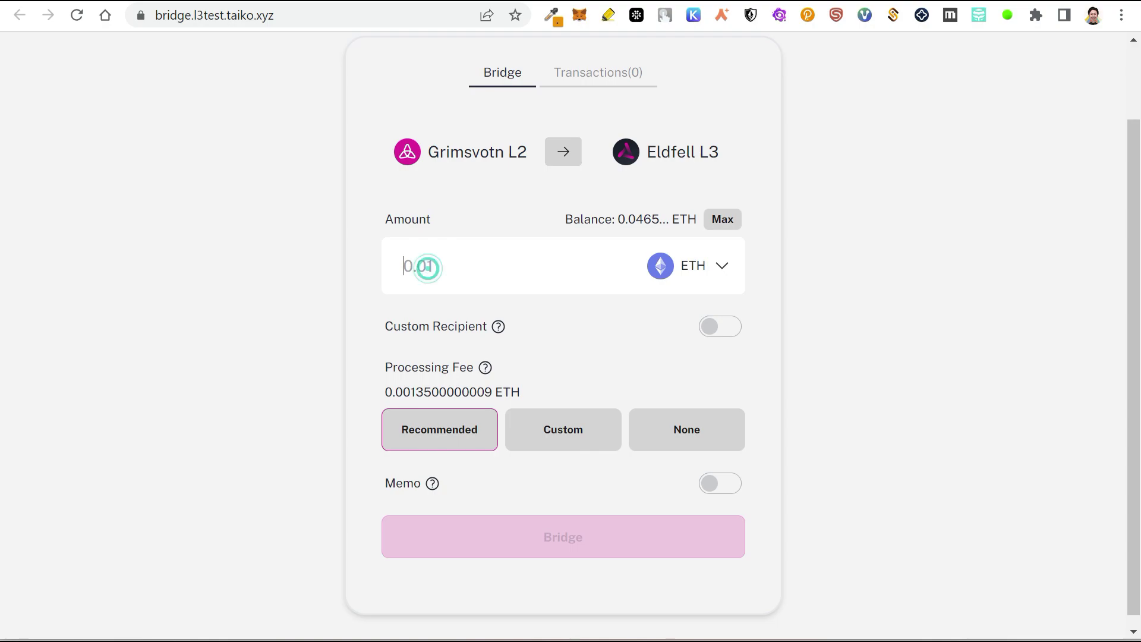
type("0.005")
left_click(555, 531)
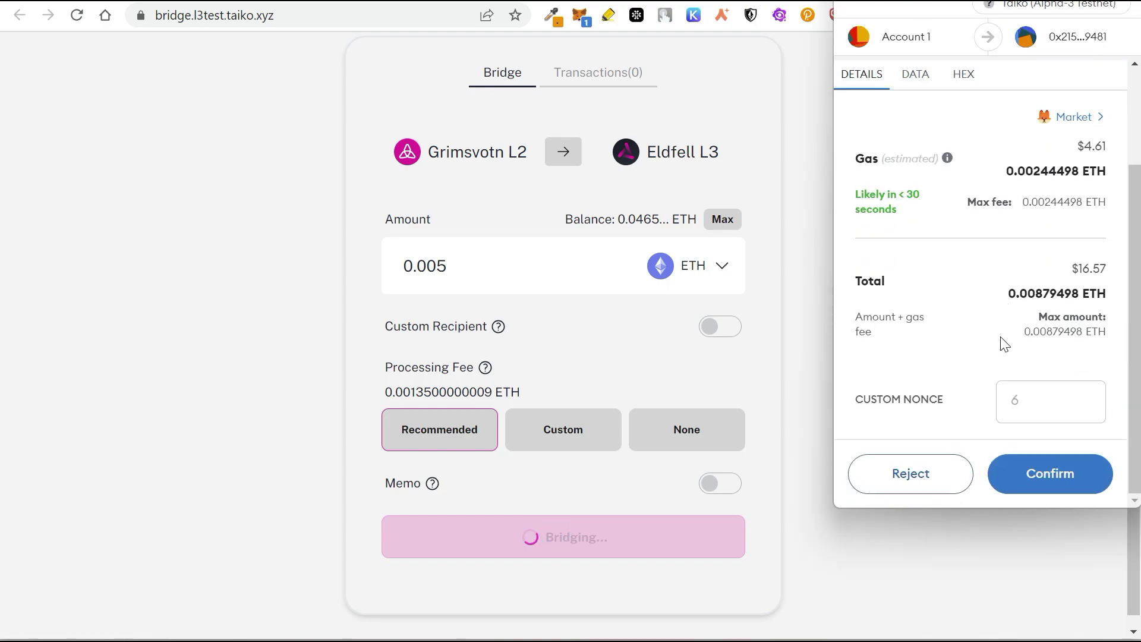
left_click(1049, 479)
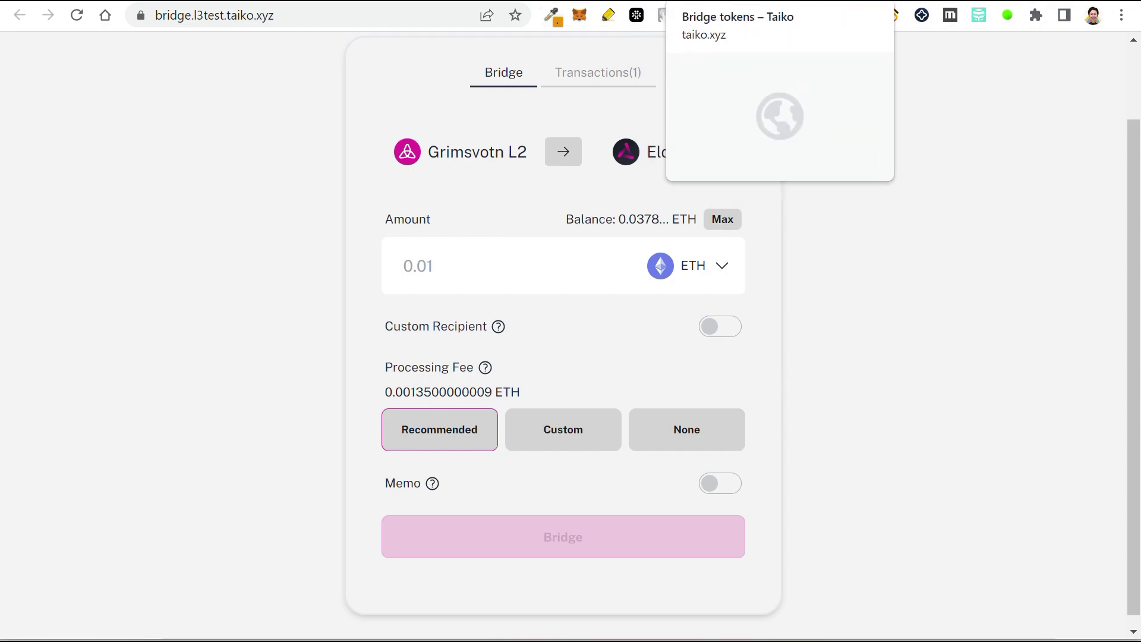
Return to the Taiko docs and open the Swap tokens guide at its Navigate to Swap step.
left_click(693, 1)
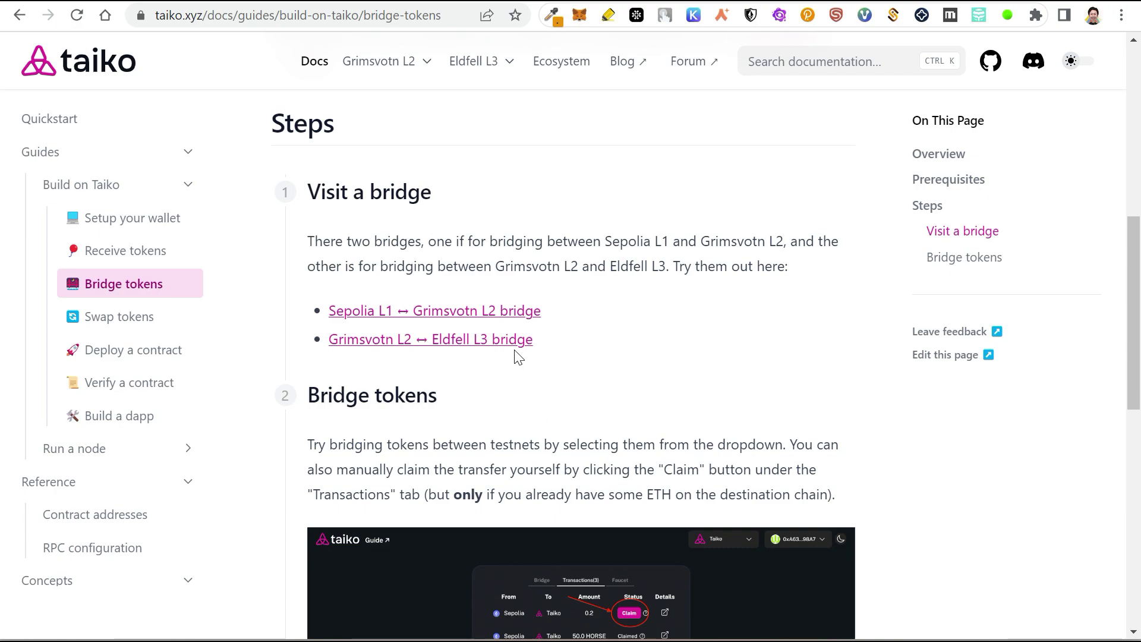
left_click(134, 326)
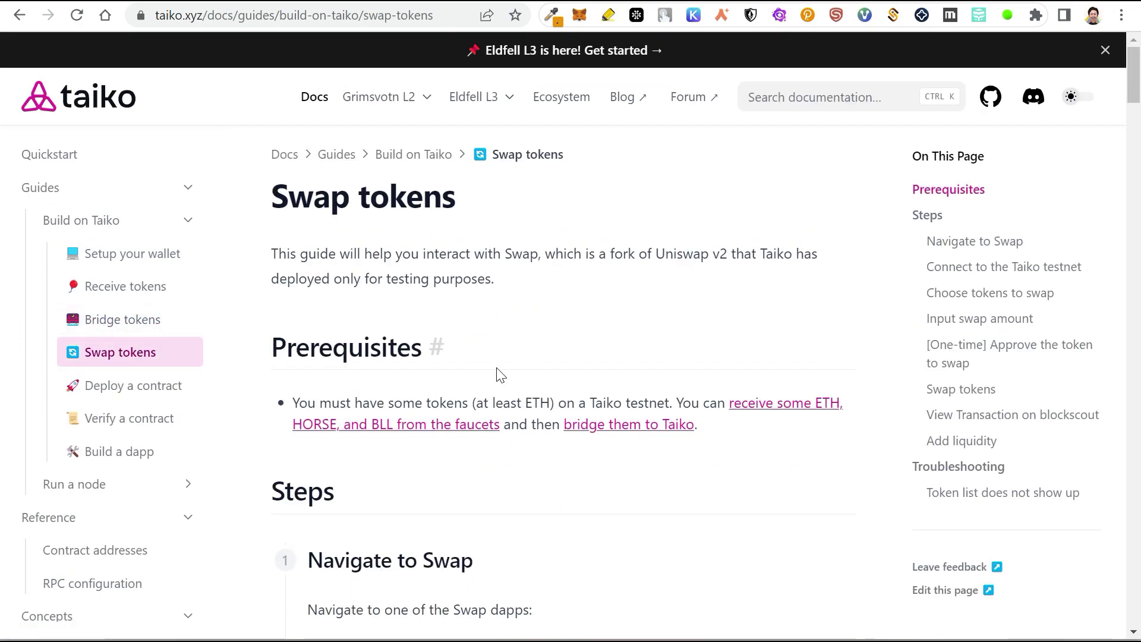
scroll(499, 373, "down", 4)
scroll(618, 298, "down", 1)
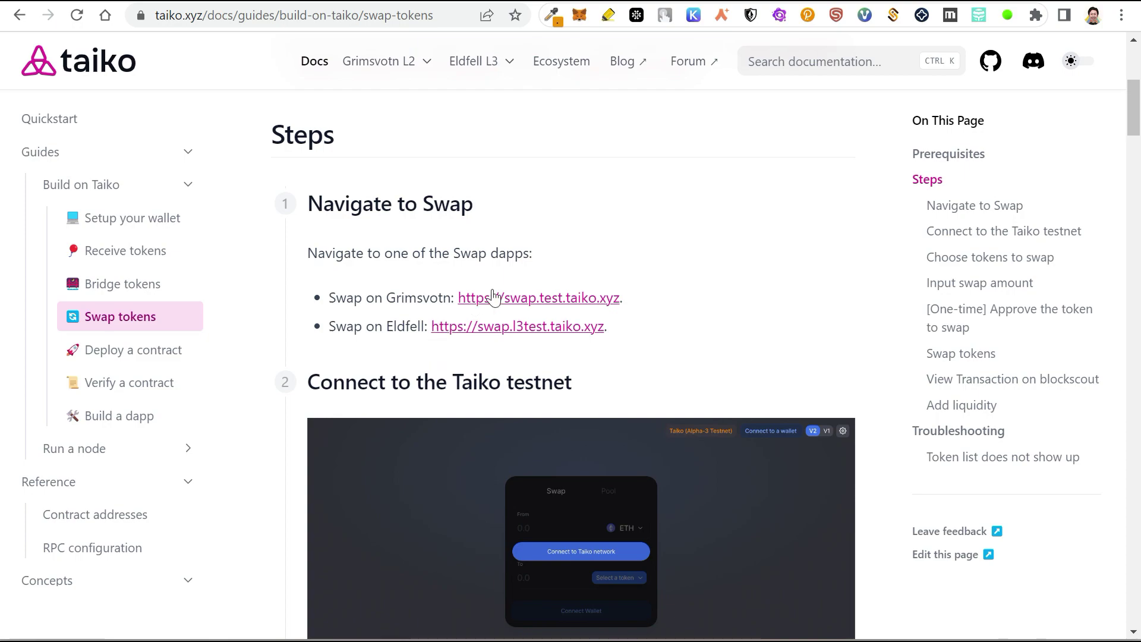
Open the Swap dapp on Grimsvotn and choose TTKO as the token to receive for ETH.
left_click(552, 304)
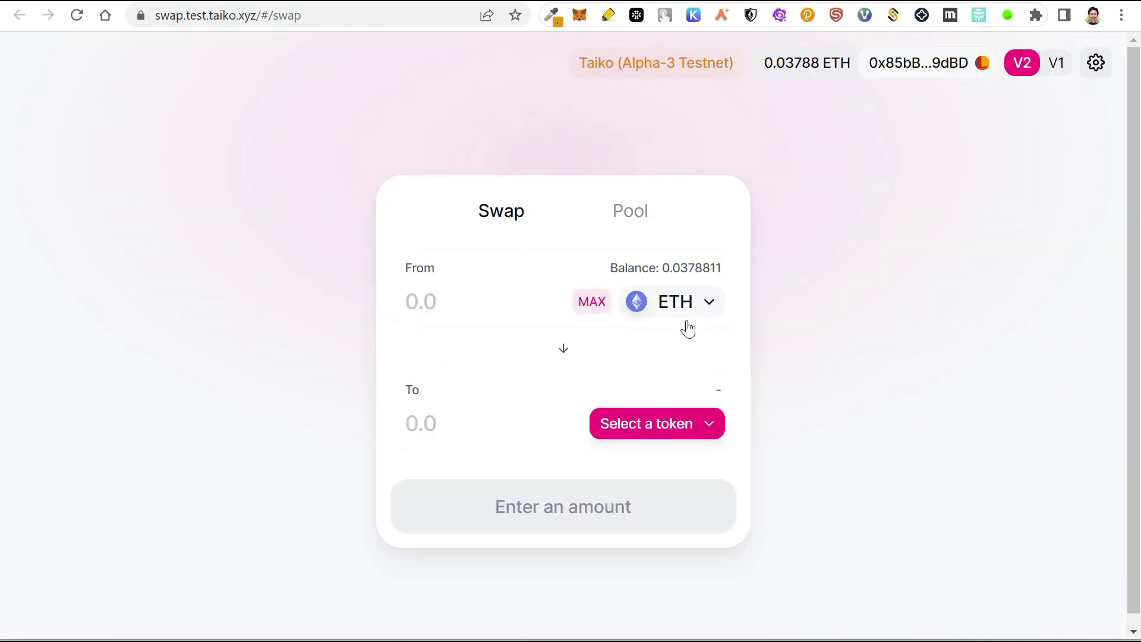
left_click(700, 438)
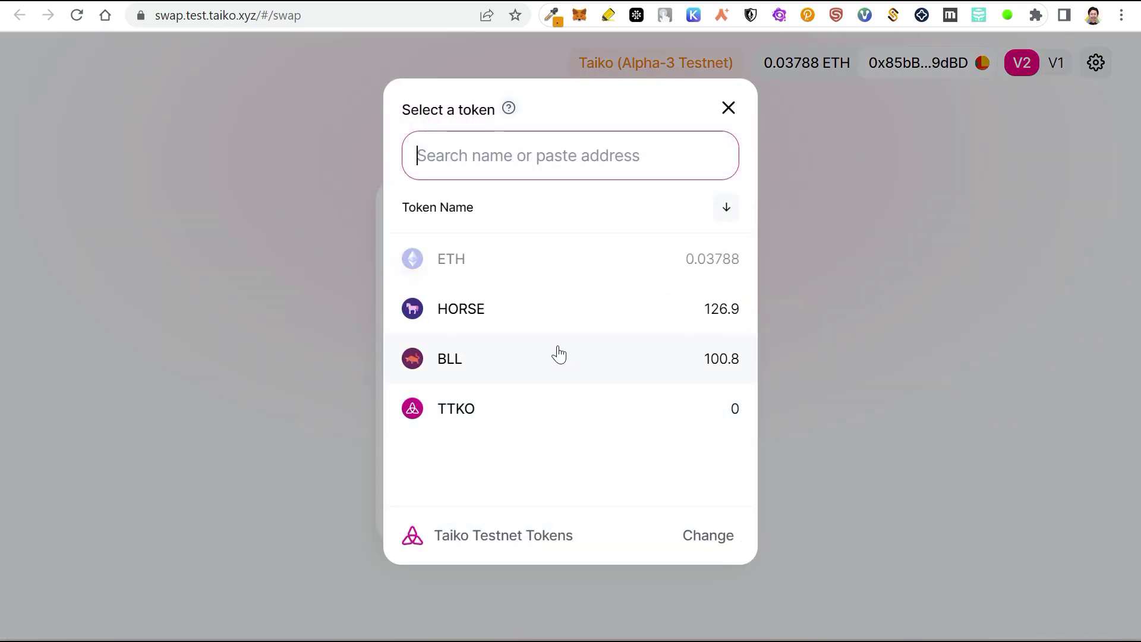
left_click(532, 409)
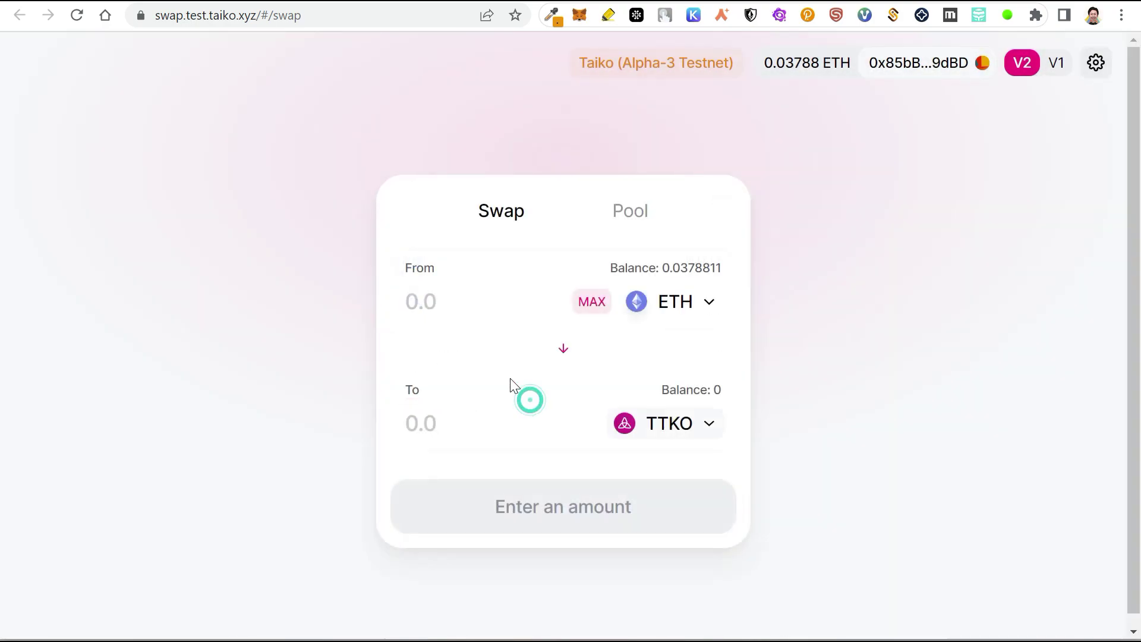
Swap 0.005 ETH for TTKO on Grimsvotn and confirm the transaction in MetaMask.
left_click(466, 302)
type("0.")
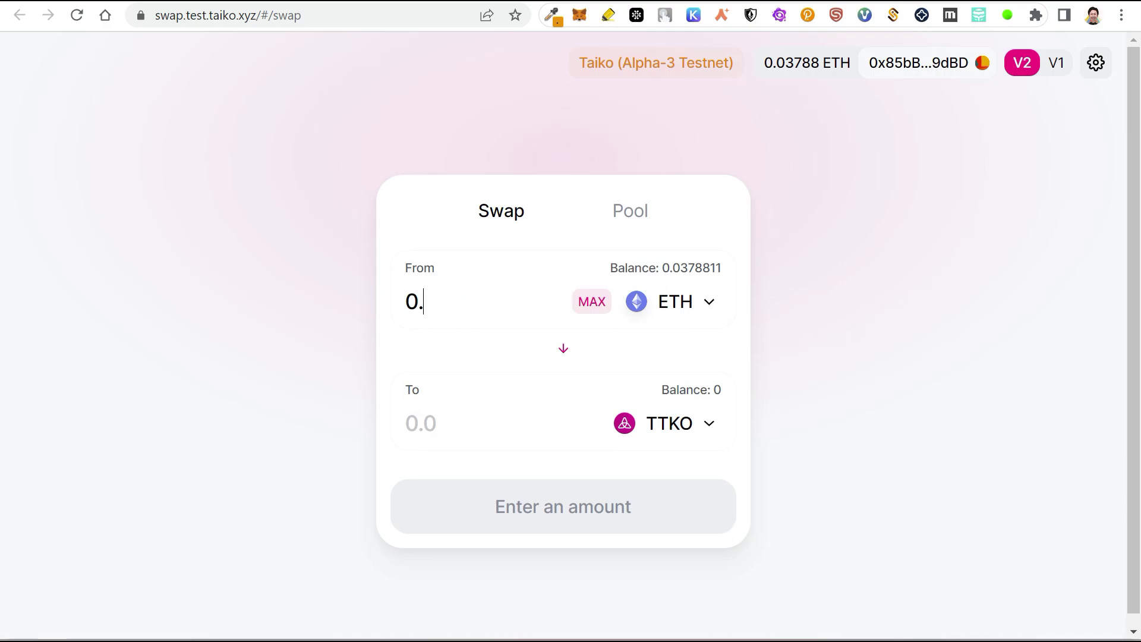
type("005")
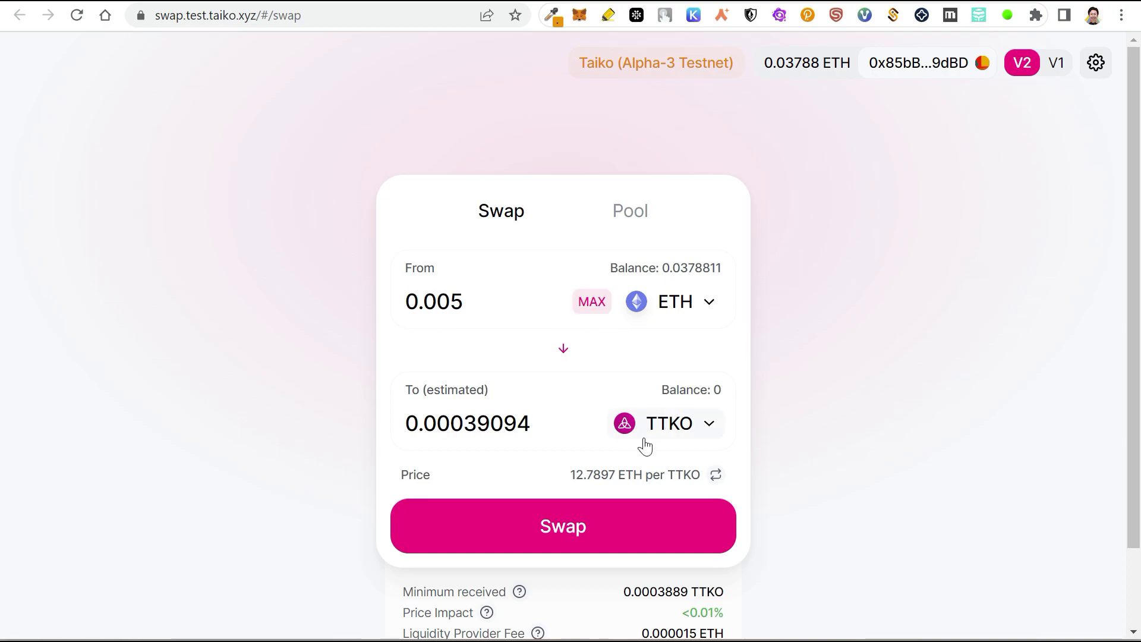
left_click(584, 532)
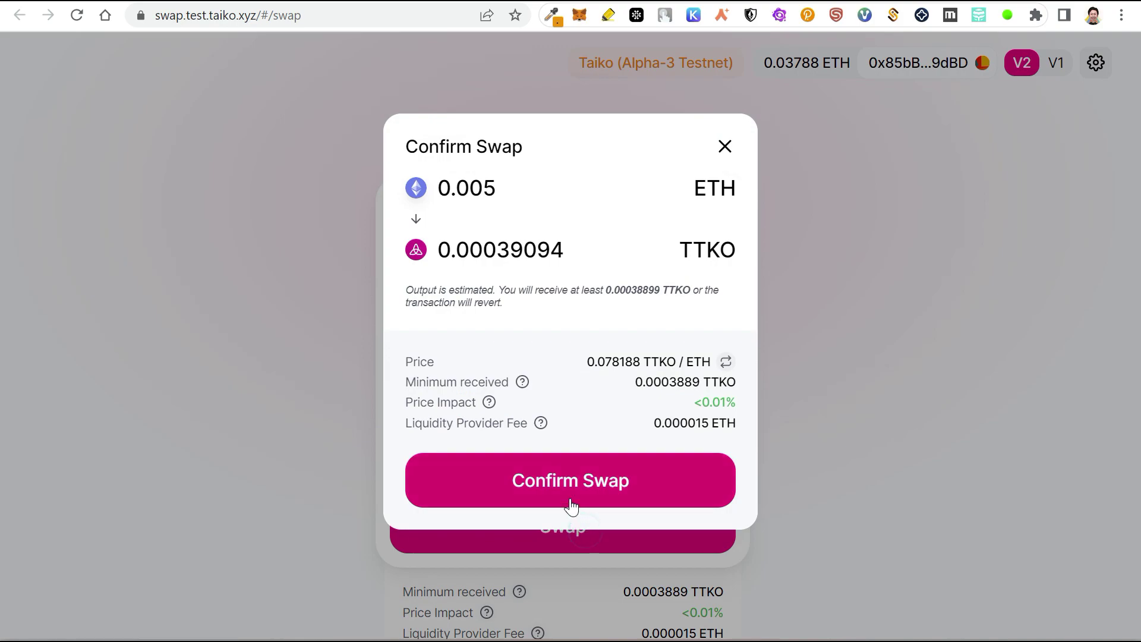
left_click(562, 483)
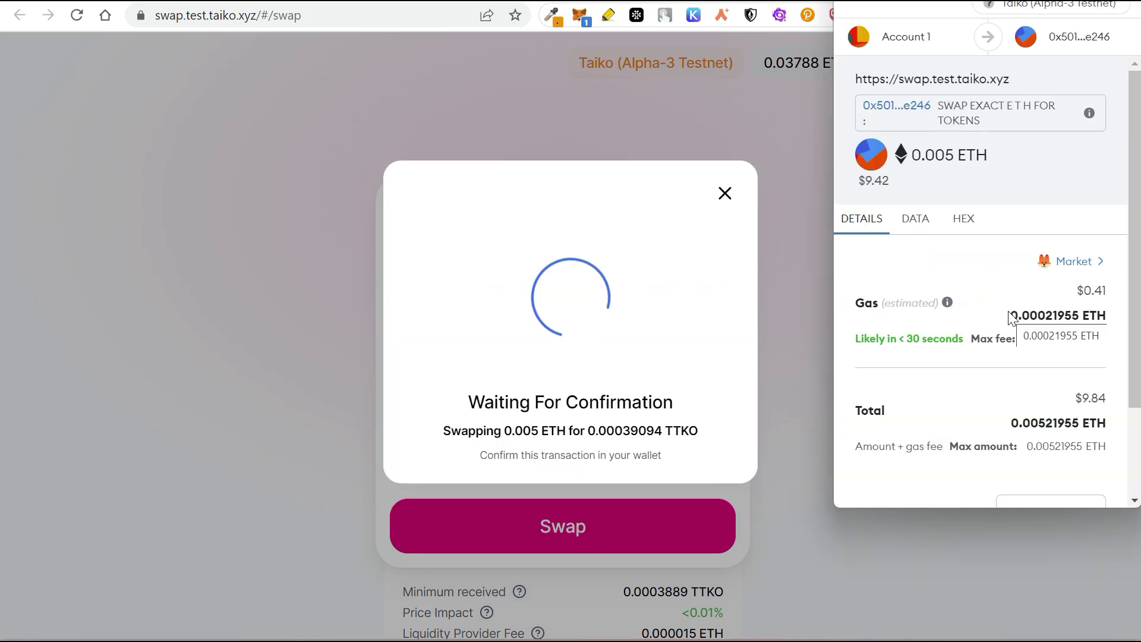
scroll(1010, 318, "down", 2)
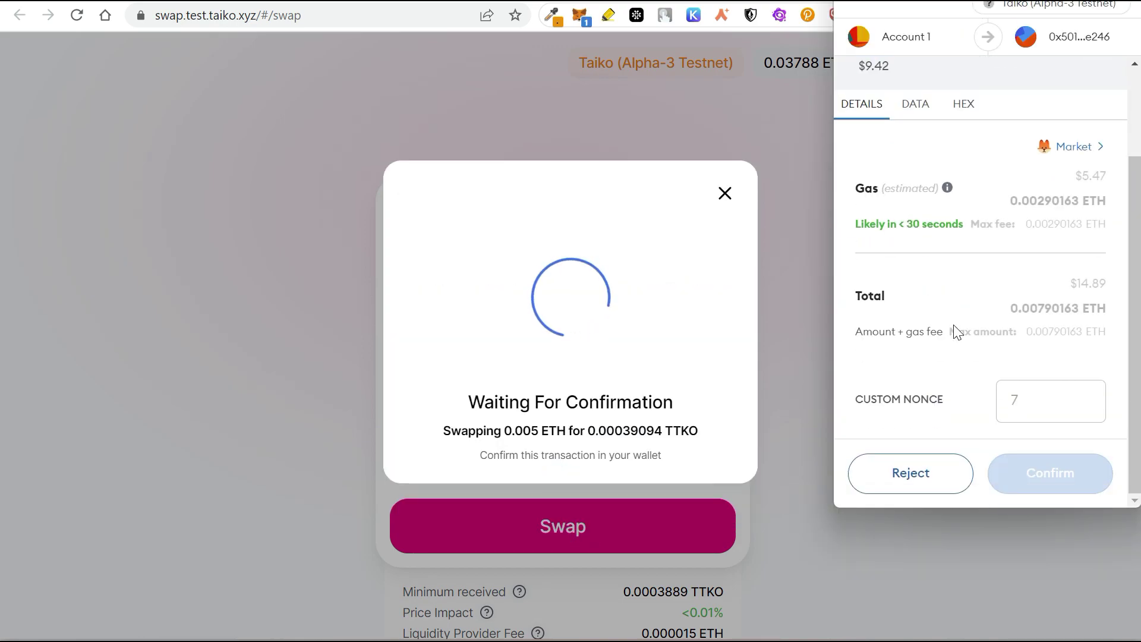
left_click(1056, 483)
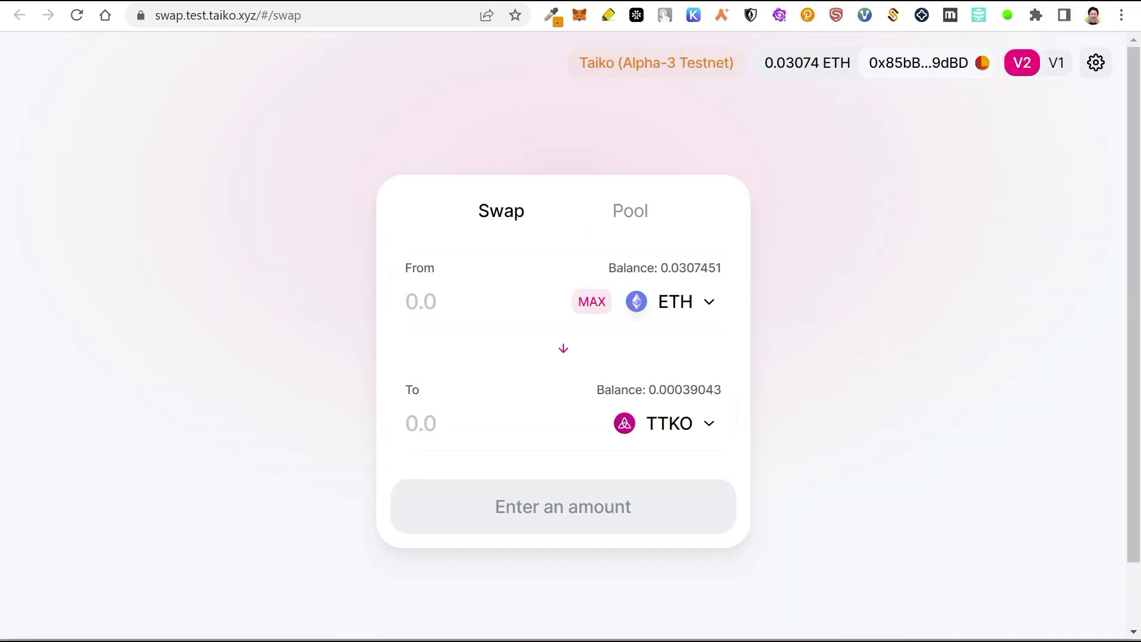
Open the Eldfell Swap dapp from the Taiko docs and switch MetaMask to the Taiko Eldfell L3 network.
left_click(794, 2)
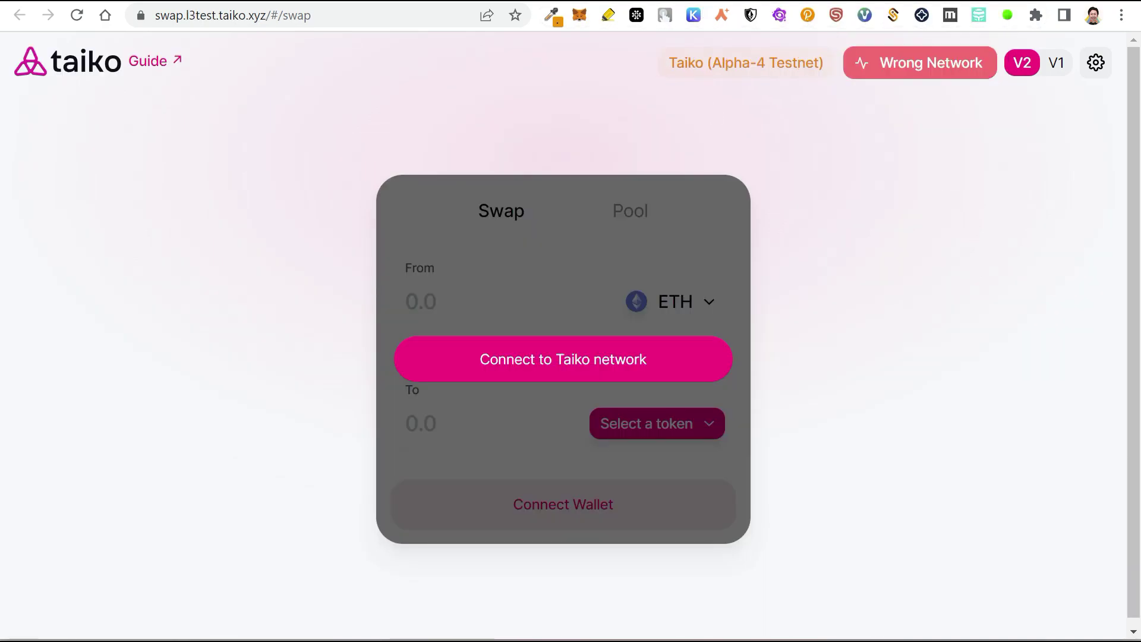
left_click(505, 1)
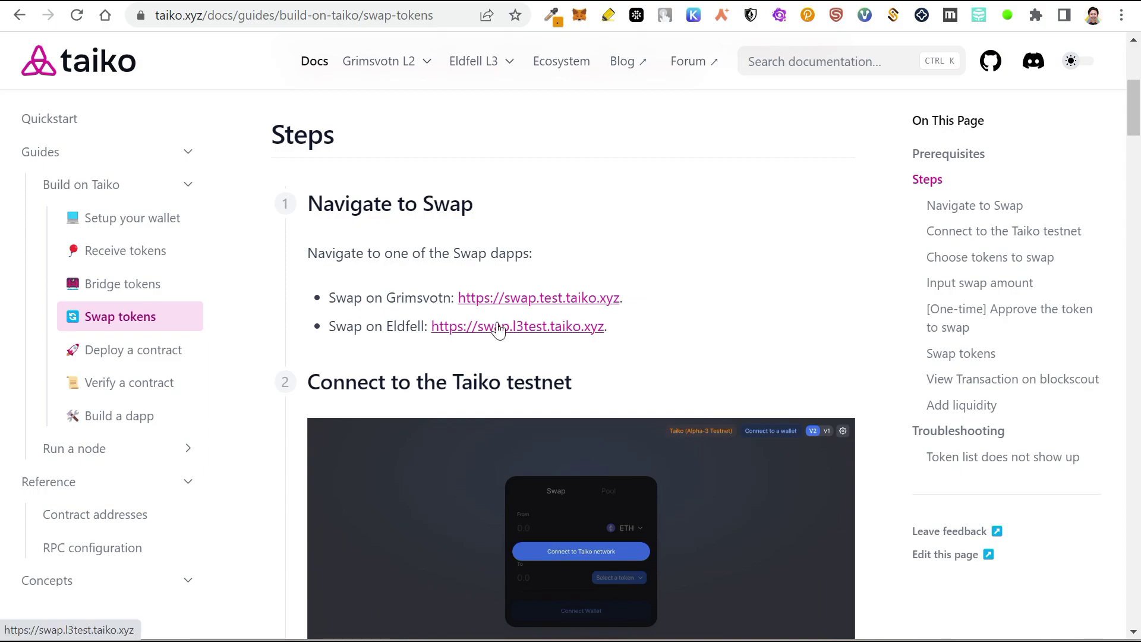
left_click(498, 329)
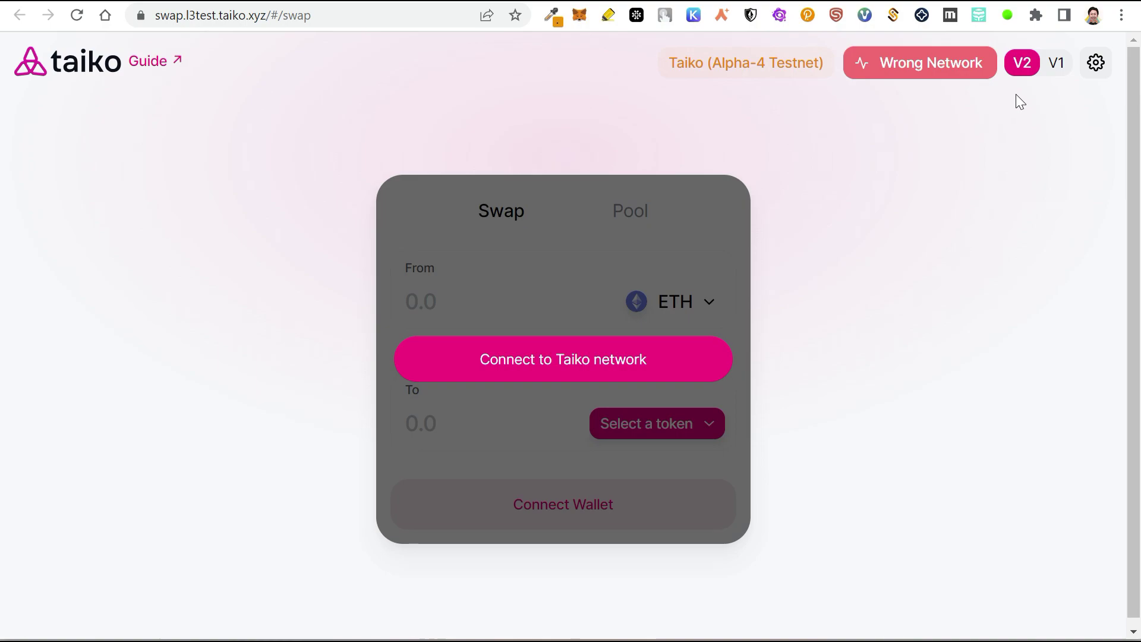
left_click(568, 362)
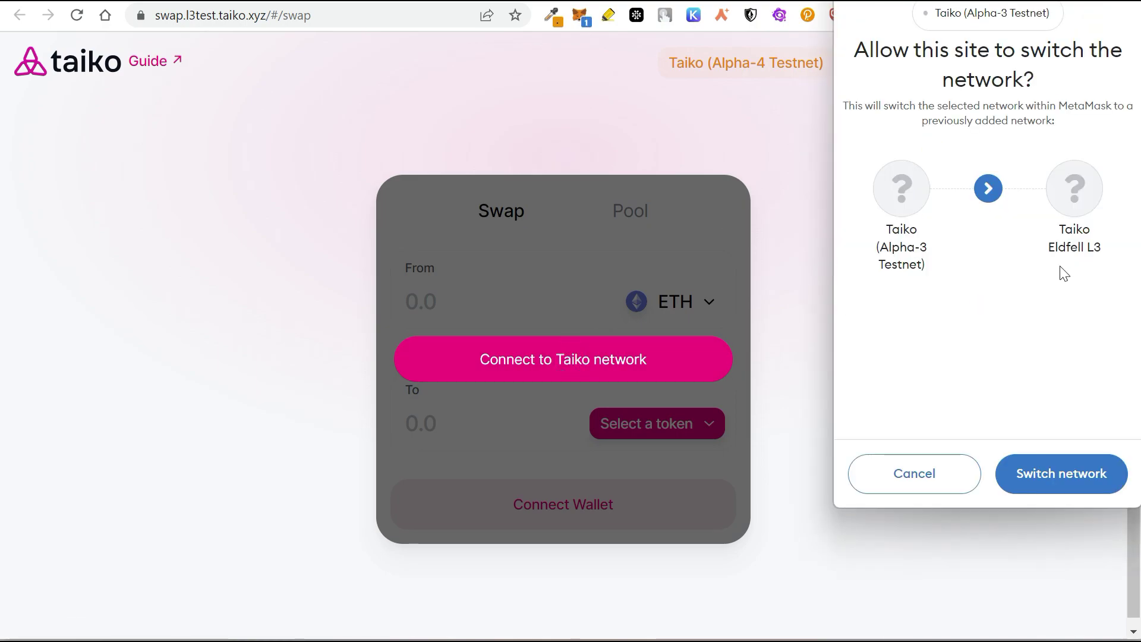
left_click(1067, 480)
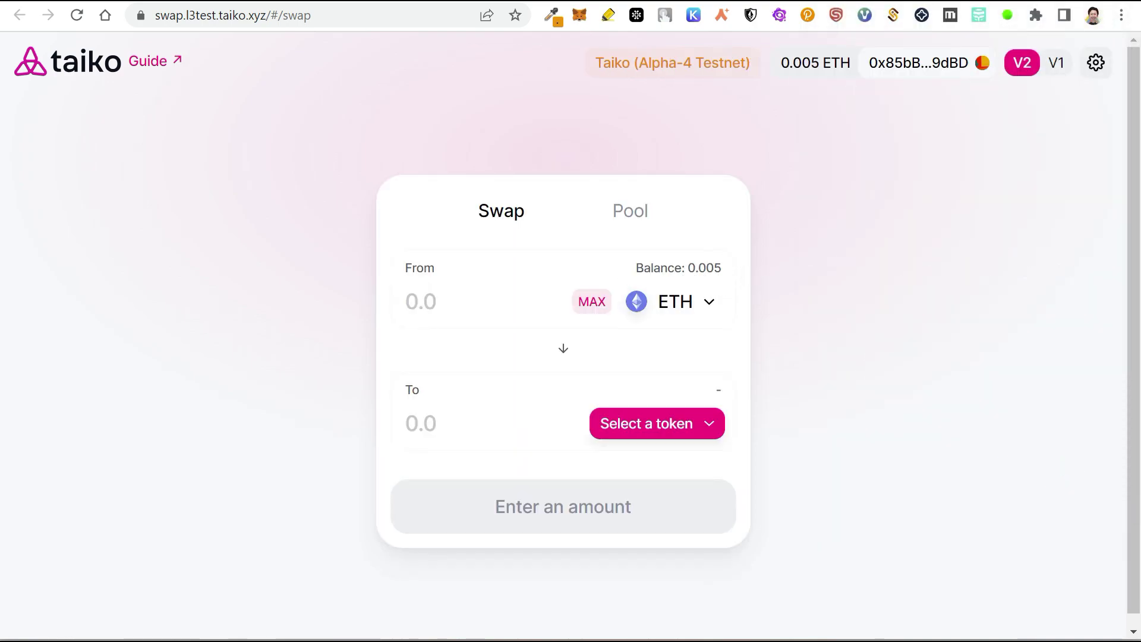
Load the Taiko Testnet Tokens list and choose BLL as the token to receive.
left_click(624, 423)
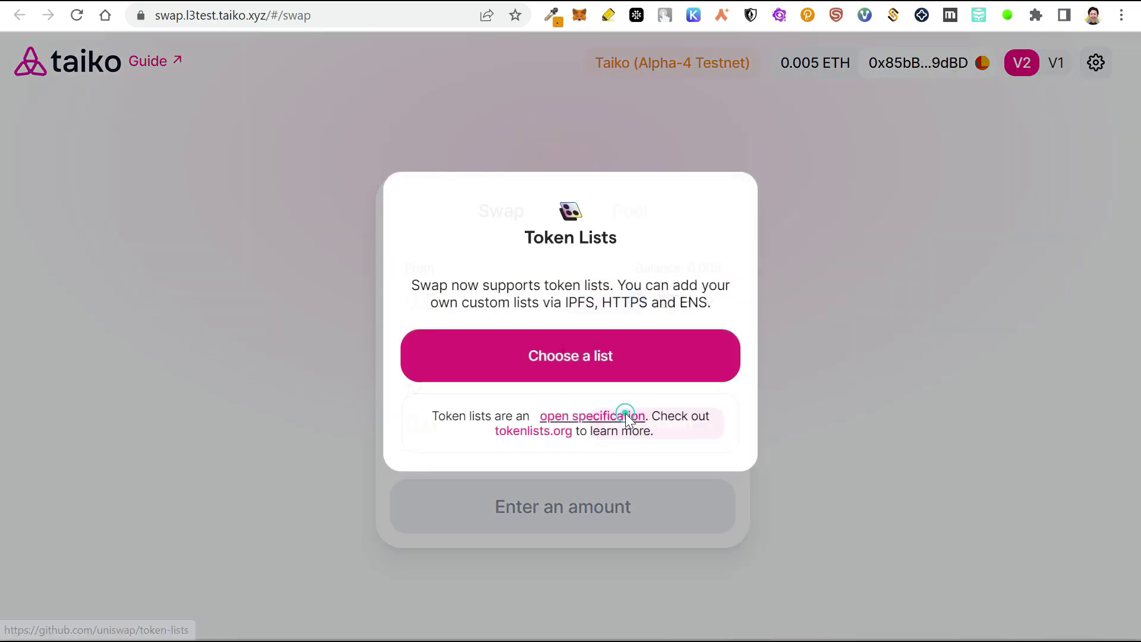
left_click(590, 448)
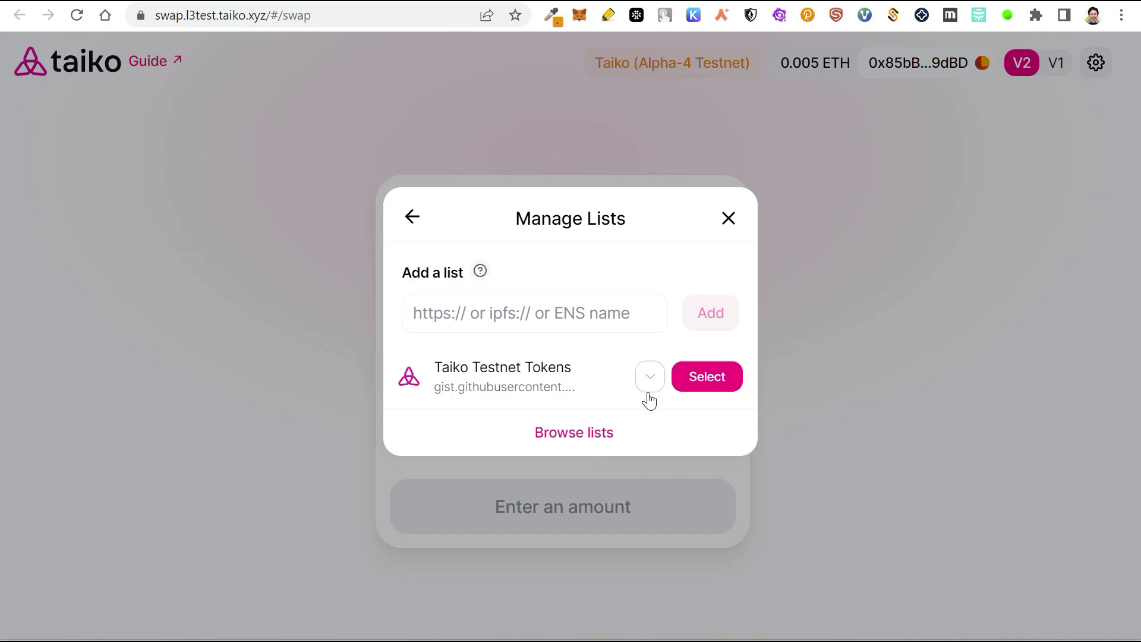
left_click(695, 385)
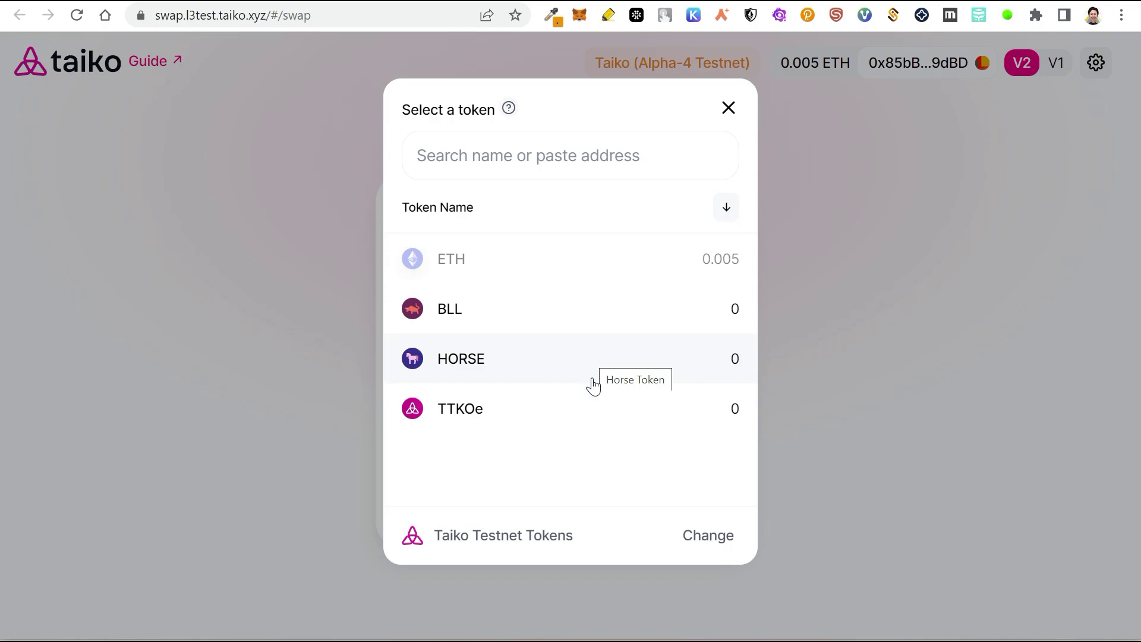
left_click(498, 314)
Swap 0.0008 ETH for BLL on Eldfell and confirm the transaction in MetaMask.
left_click(449, 305)
type("0.000")
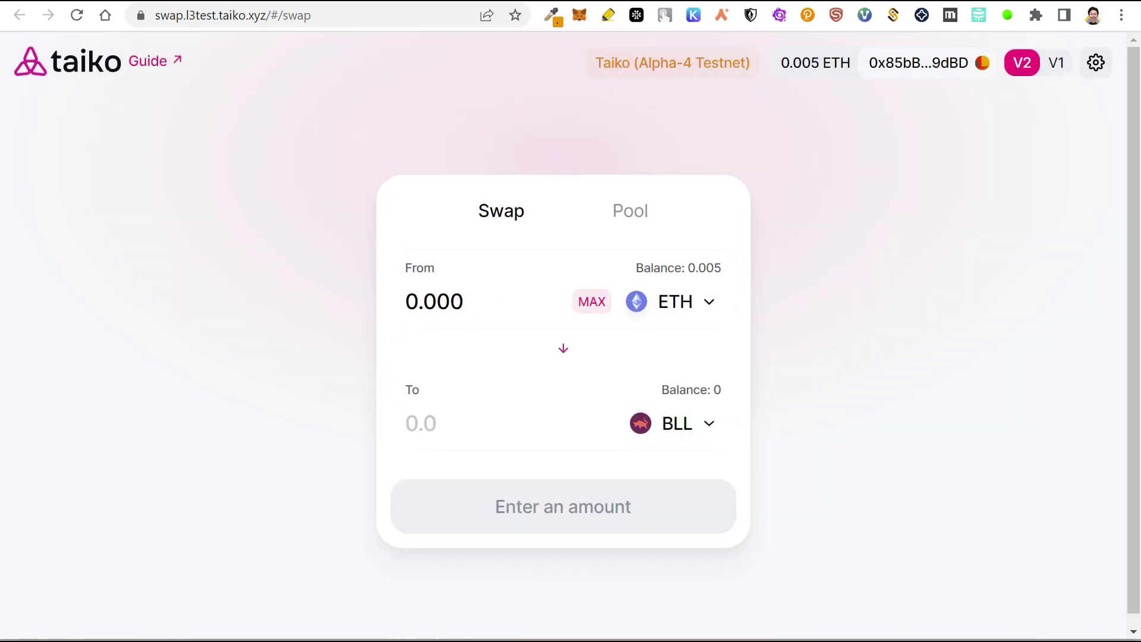
type("8")
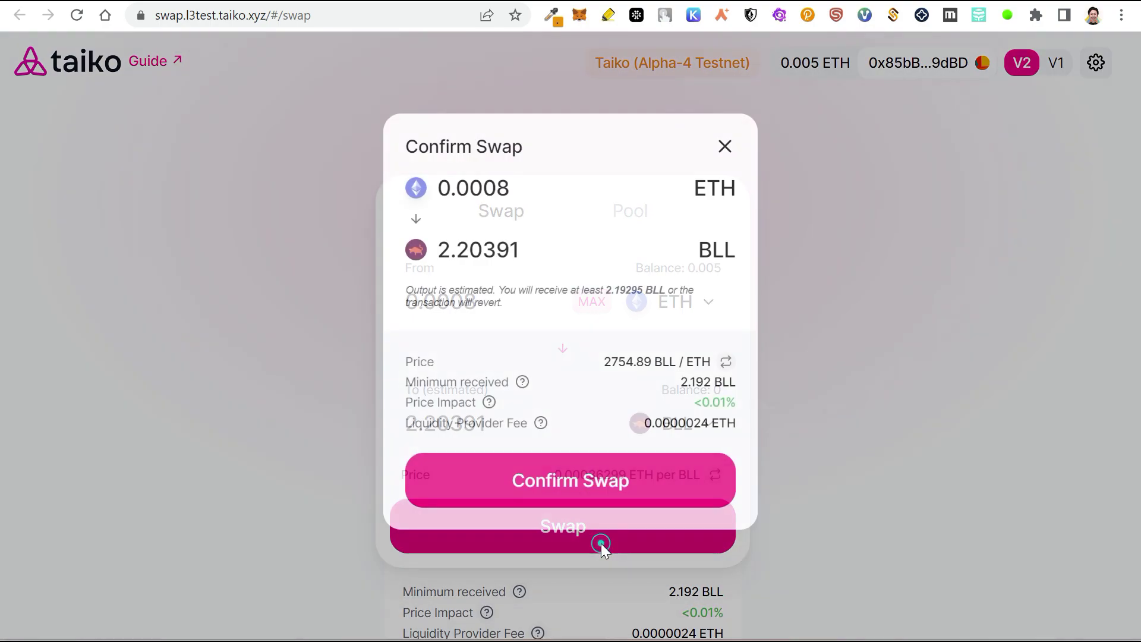
left_click(600, 544)
left_click(570, 490)
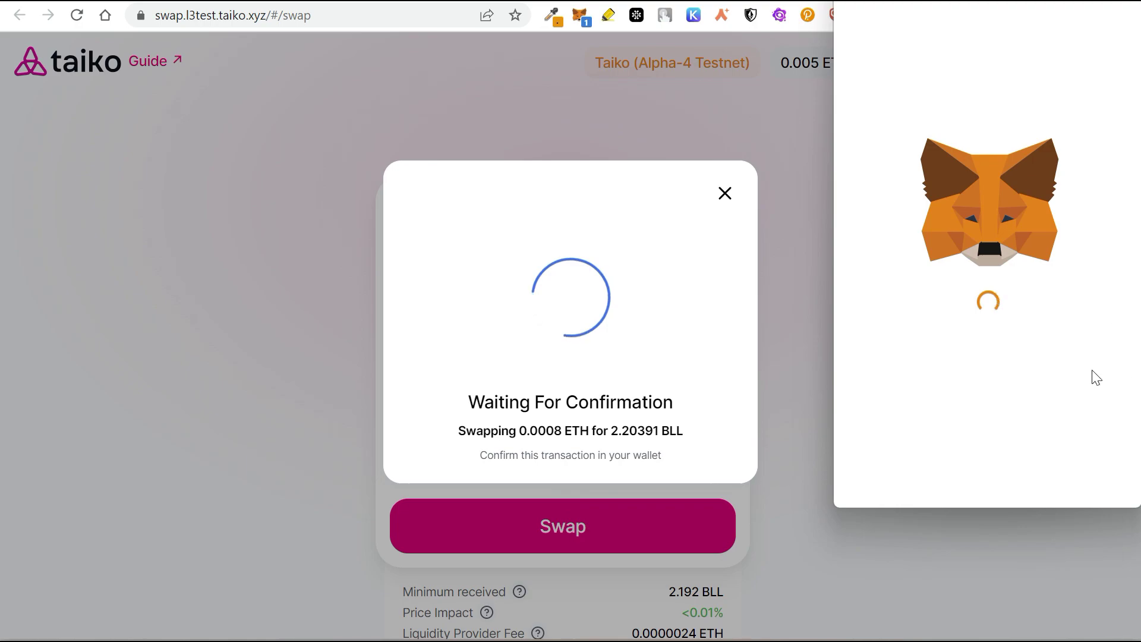
scroll(981, 352, "down", 3)
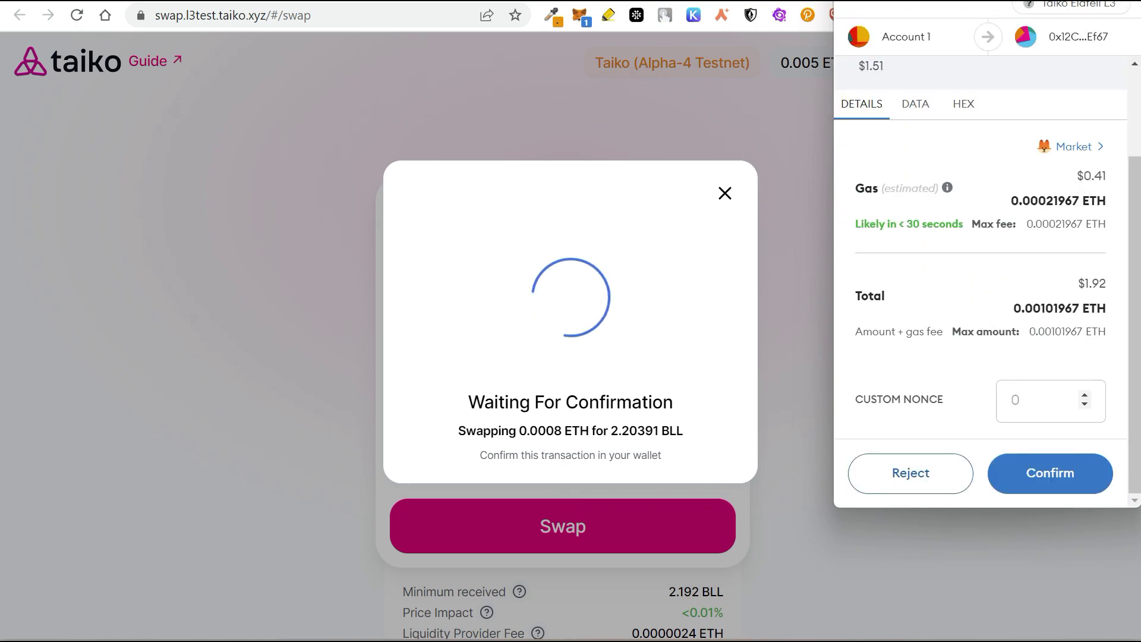
left_click(1050, 469)
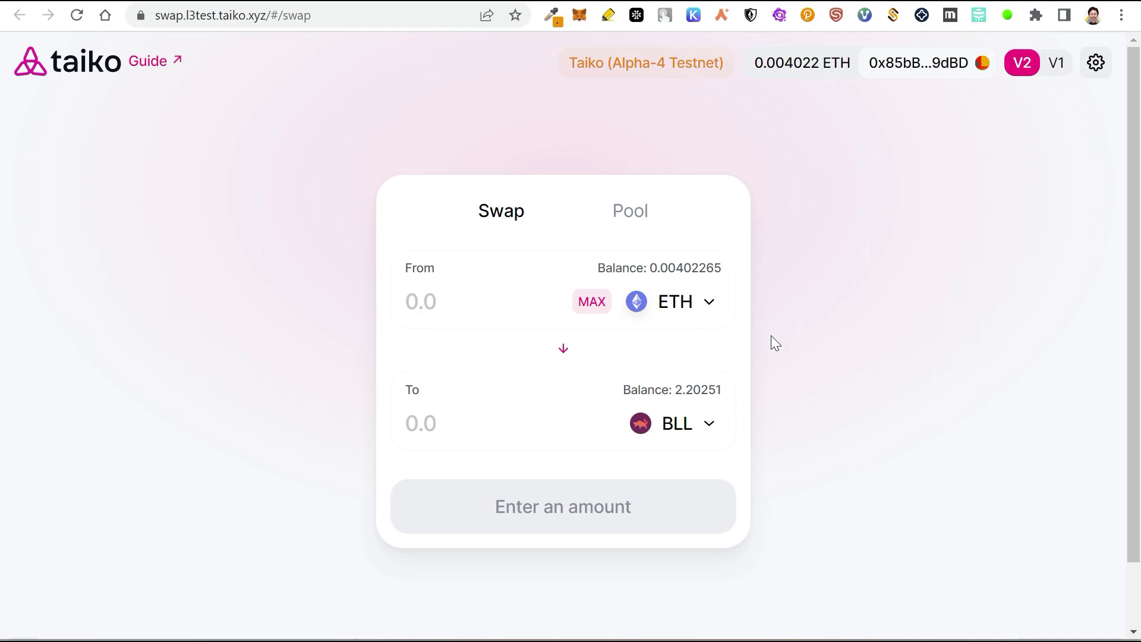
Return to the Taiko docs and open the Deploy a contract guide.
left_click(720, 1)
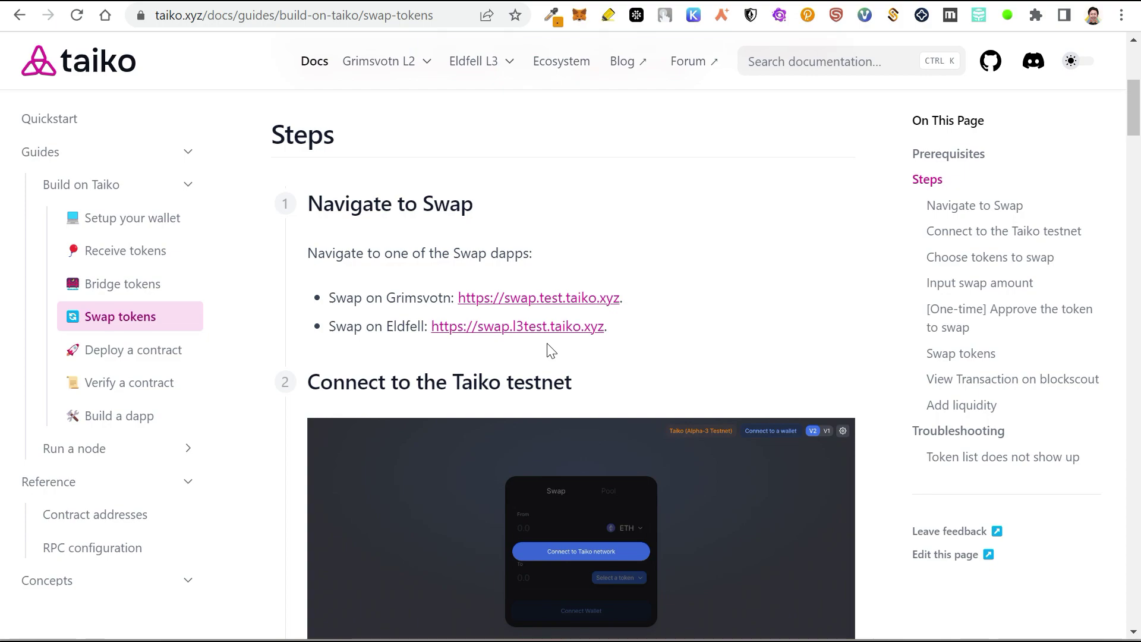
scroll(650, 373, "up", 6)
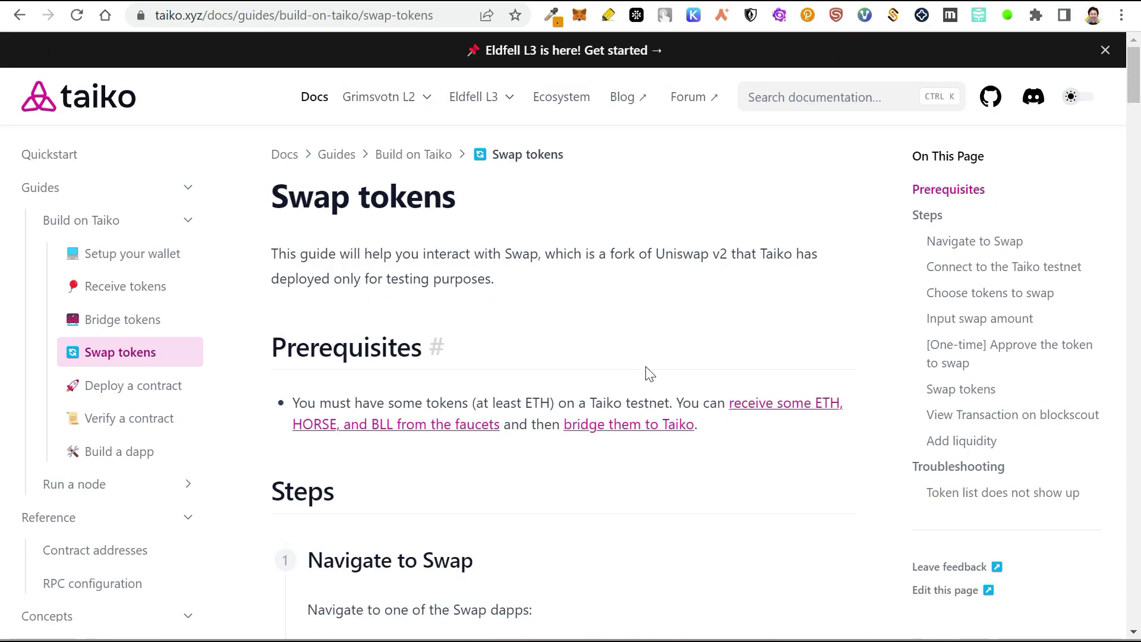
left_click(110, 399)
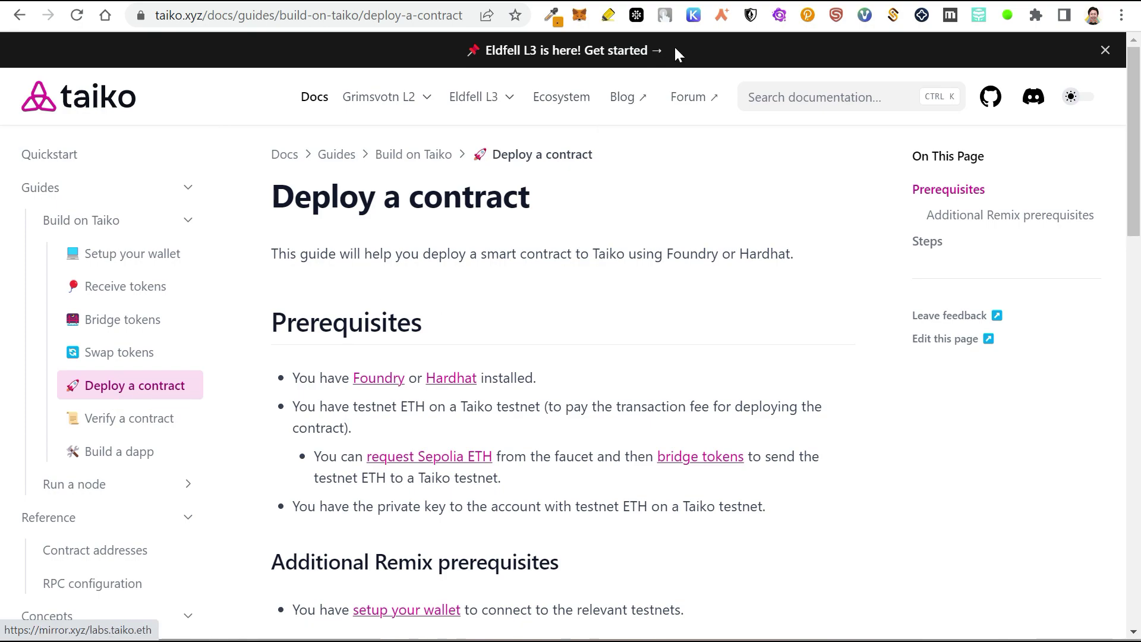
Switch to the OpenZeppelin Contracts Wizard and name the ERC20 token "Taiko Airdrop".
left_click(737, 1)
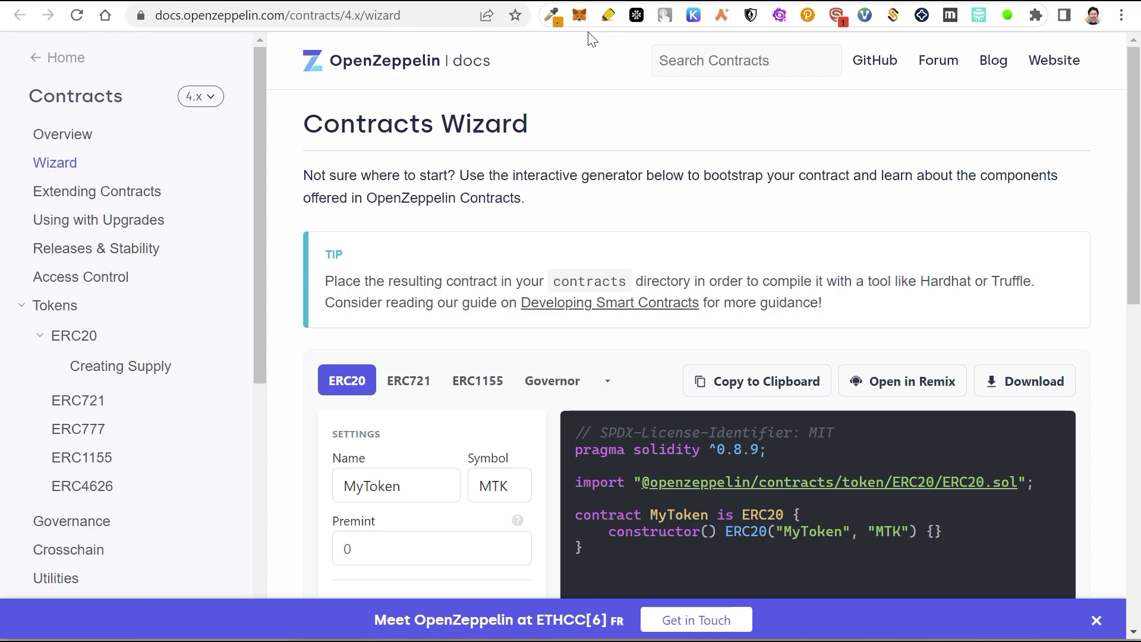
scroll(416, 259, "down", 3)
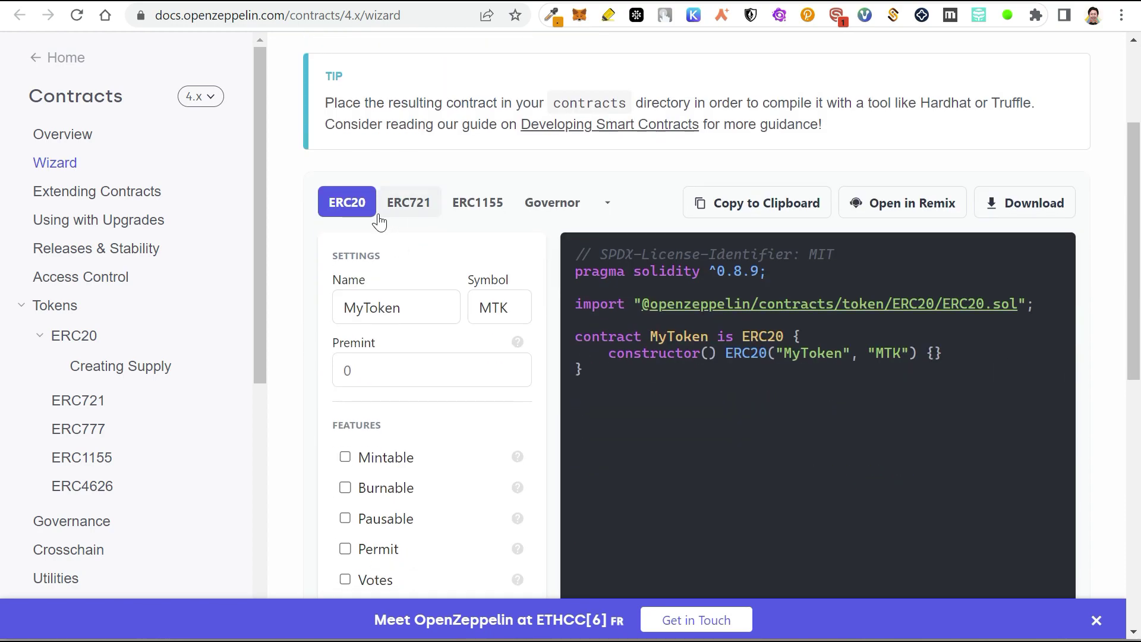
left_click(420, 308)
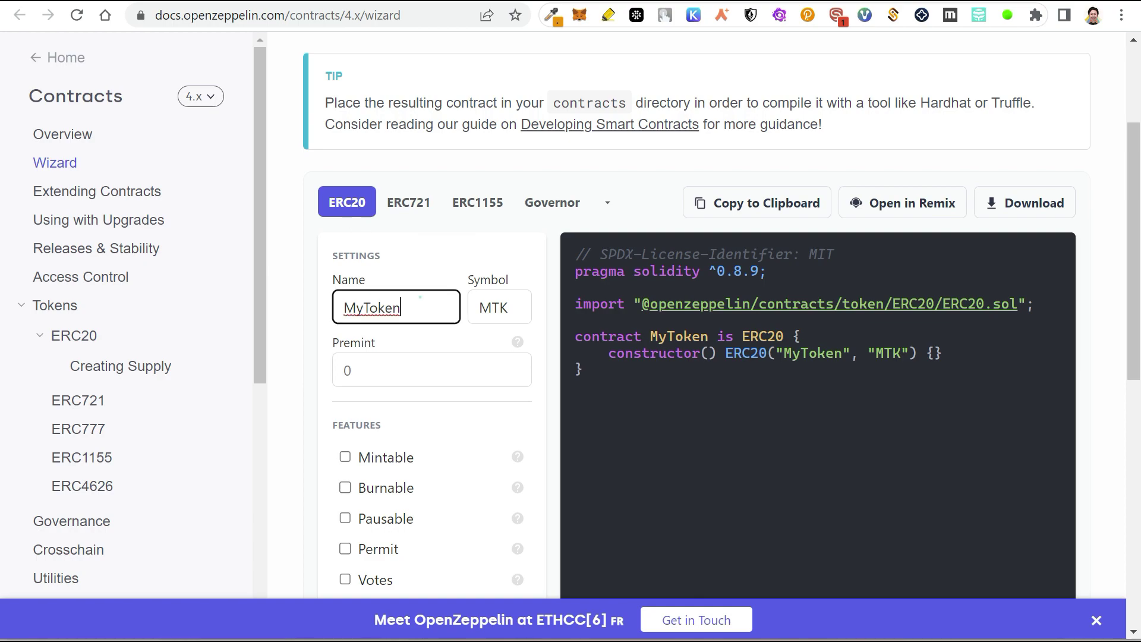
double_click(420, 304)
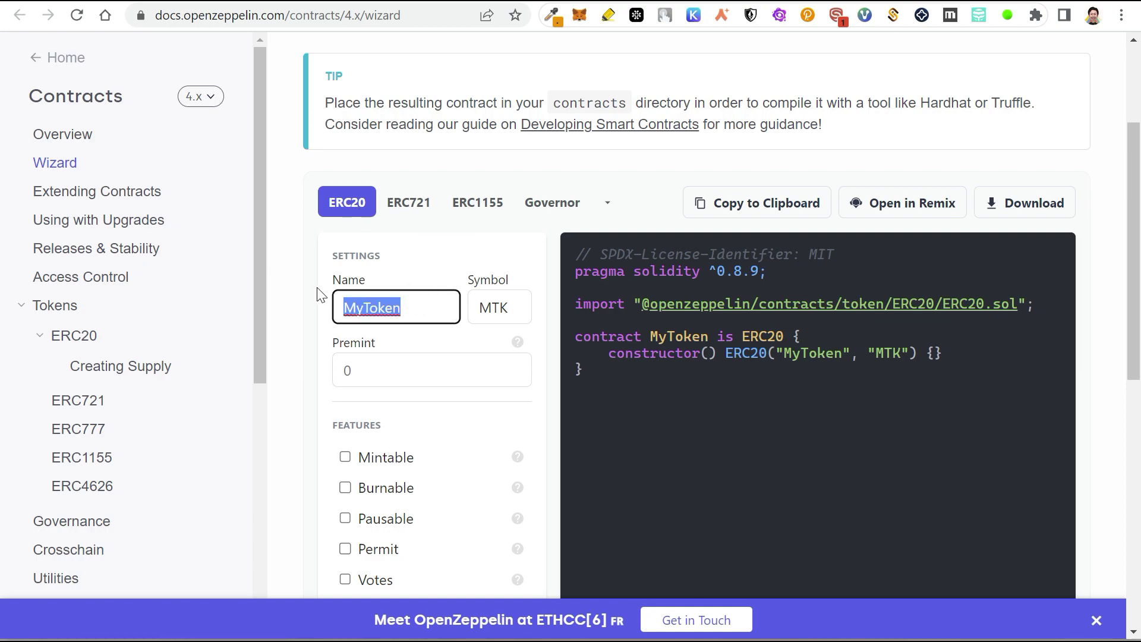
type("Taiko ")
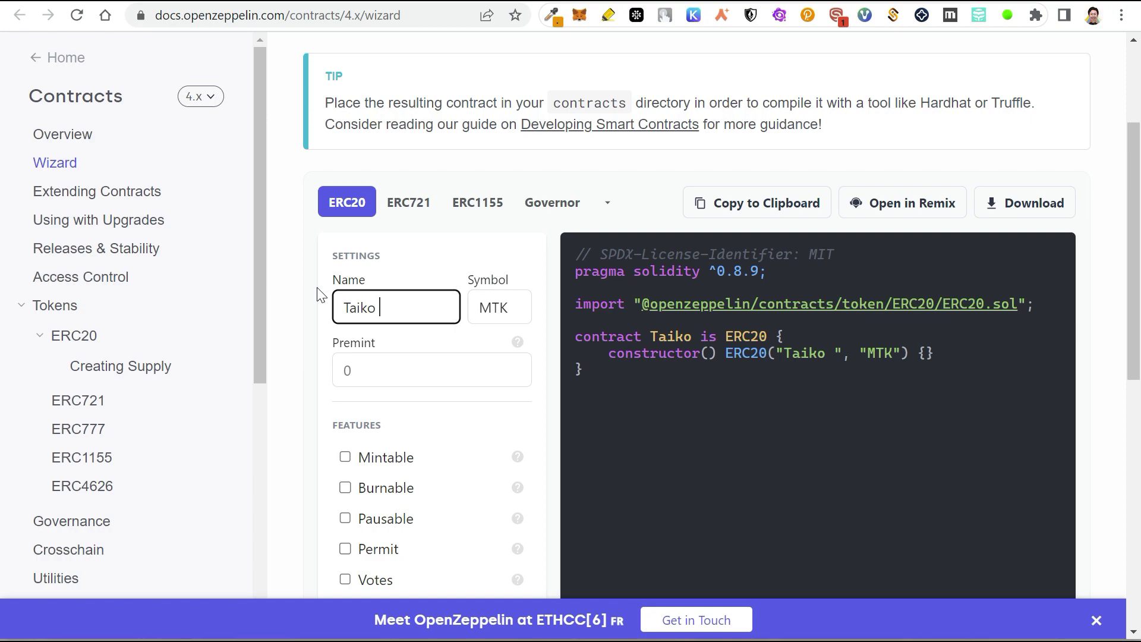
type("Airdrop")
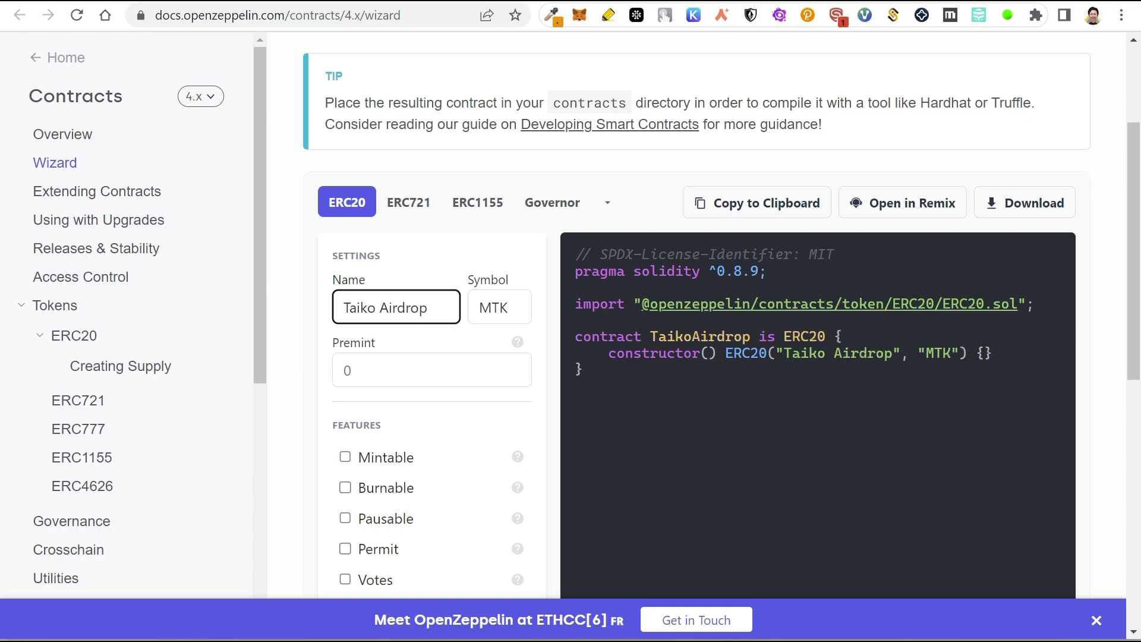
Set the token's symbol to TKA and its premint amount to 100000.
key("Tab")
type("T")
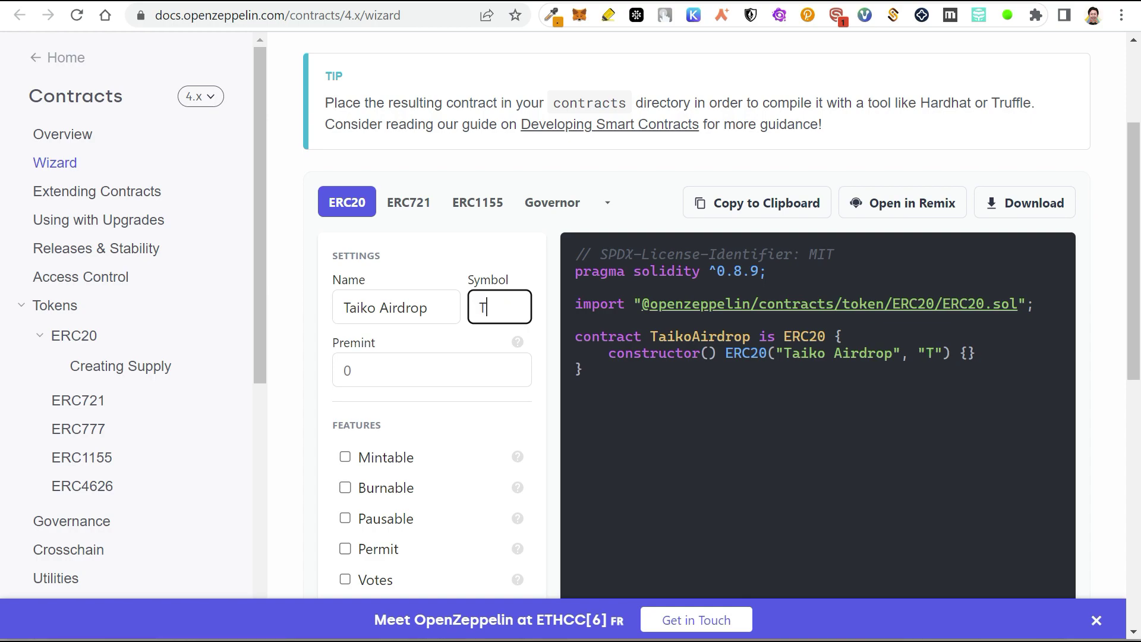
type("KA")
key("Tab")
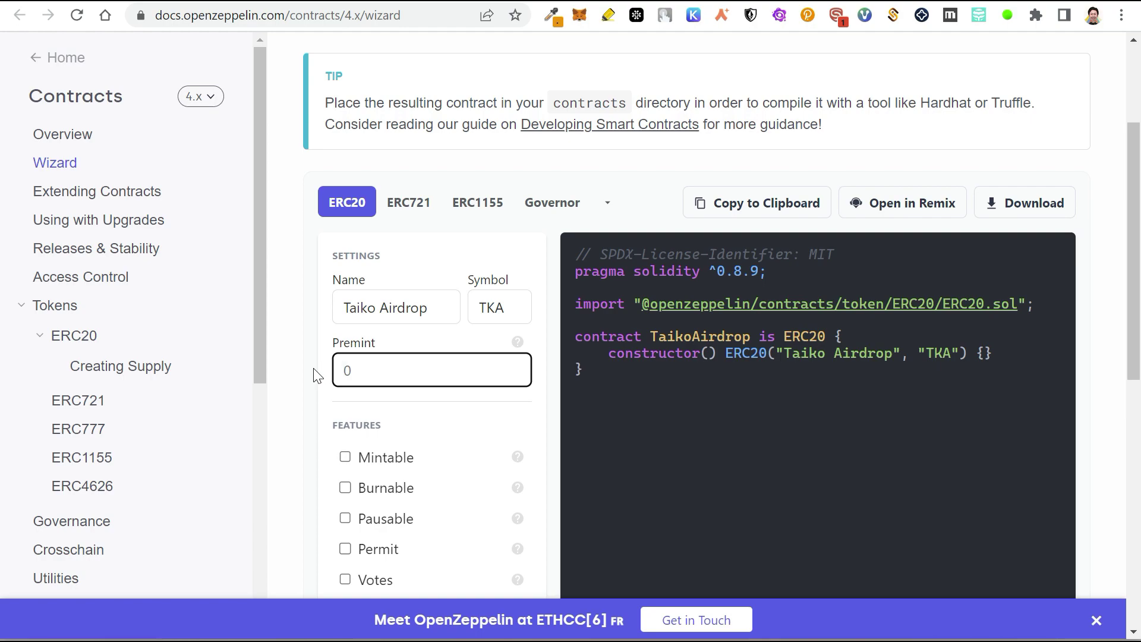
type("100000")
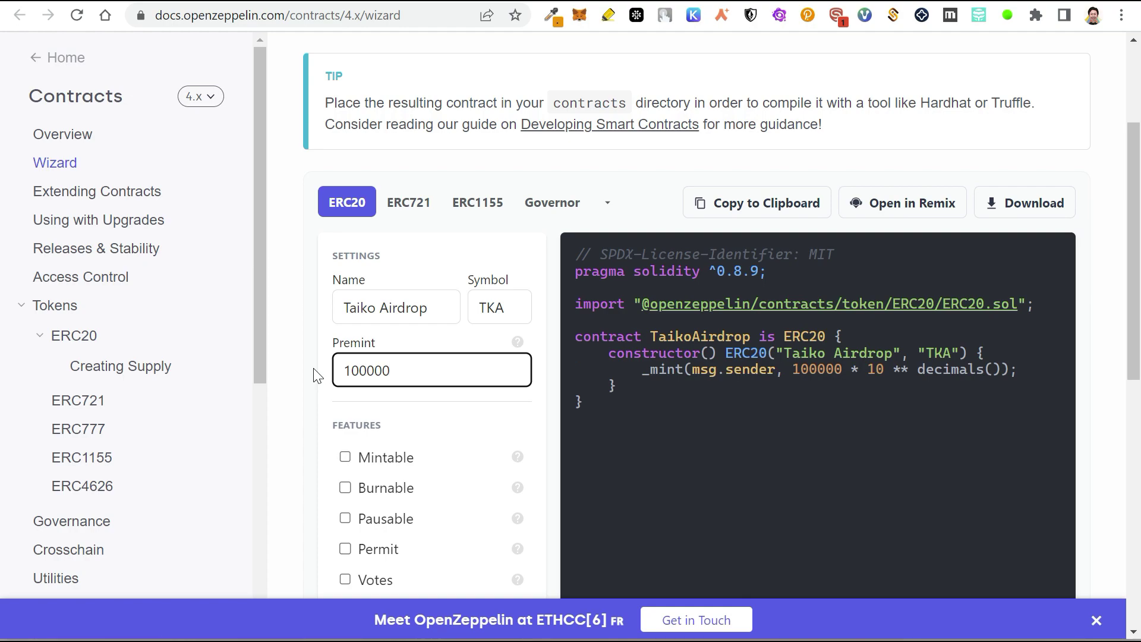
Look through the wizard's Features, Access Control and Upgradeability options for the ERC20 contract.
scroll(326, 376, "down", 1)
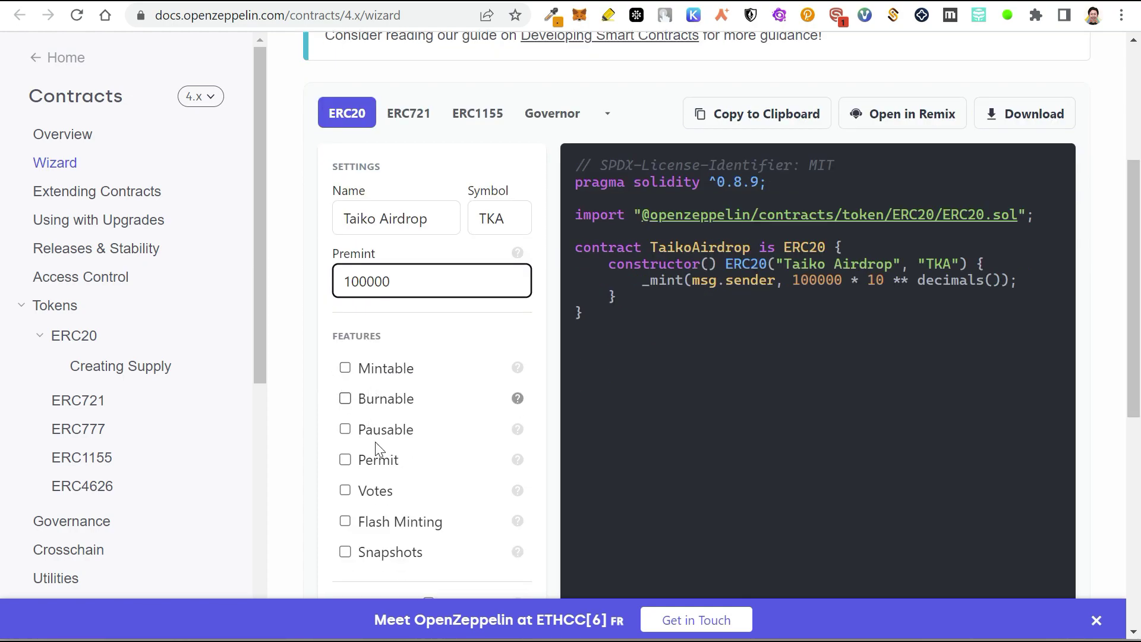
scroll(399, 408, "down", 1)
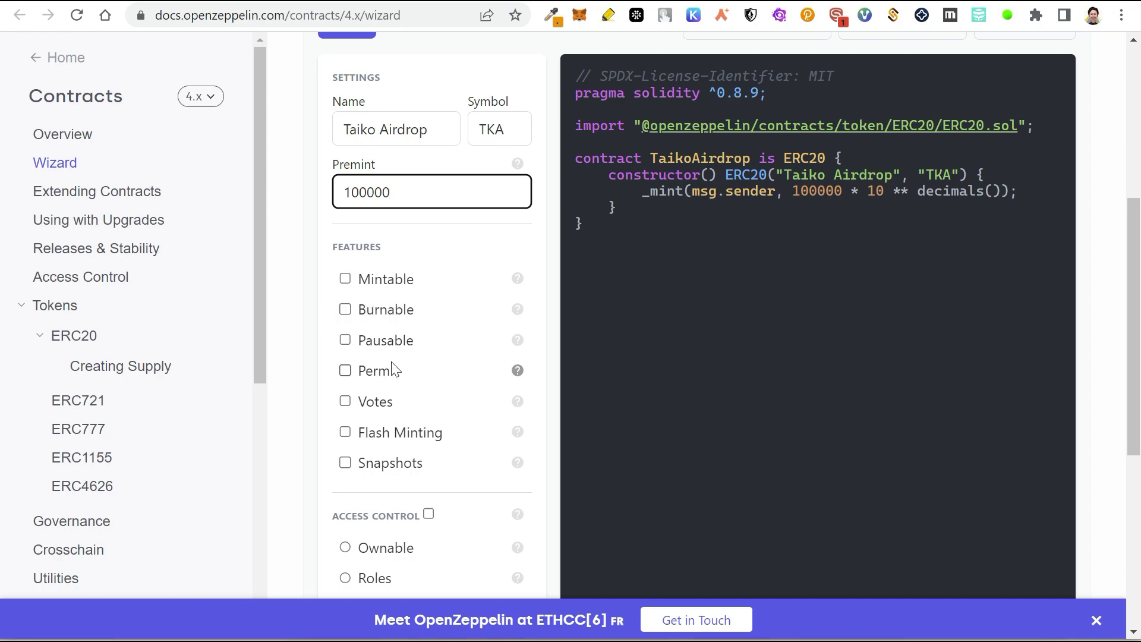
scroll(394, 369, "down", 3)
scroll(416, 357, "up", 2)
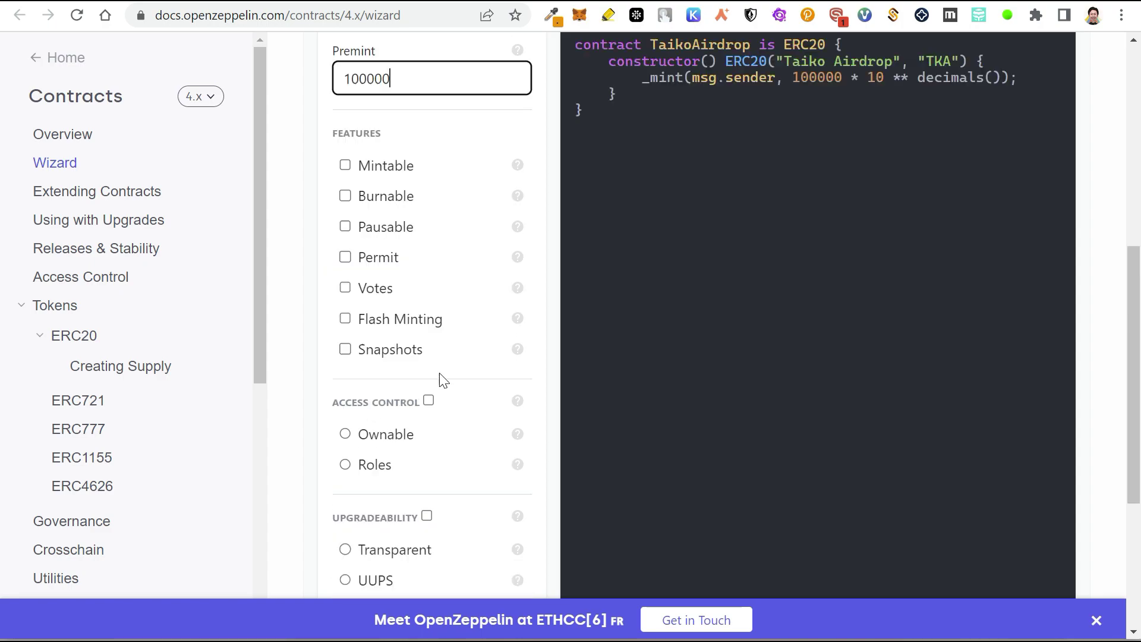
scroll(443, 381, "up", 5)
scroll(547, 258, "down", 2)
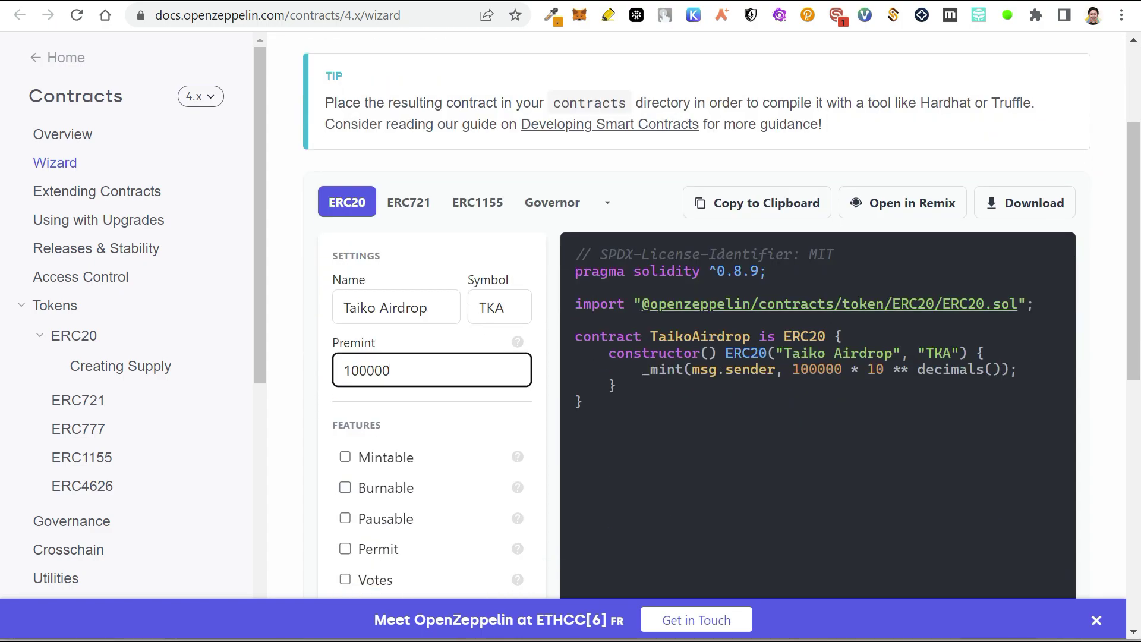
Open the generated Taiko Airdrop ERC20 contract in Remix and compile it with the Solidity compiler.
left_click(547, 259)
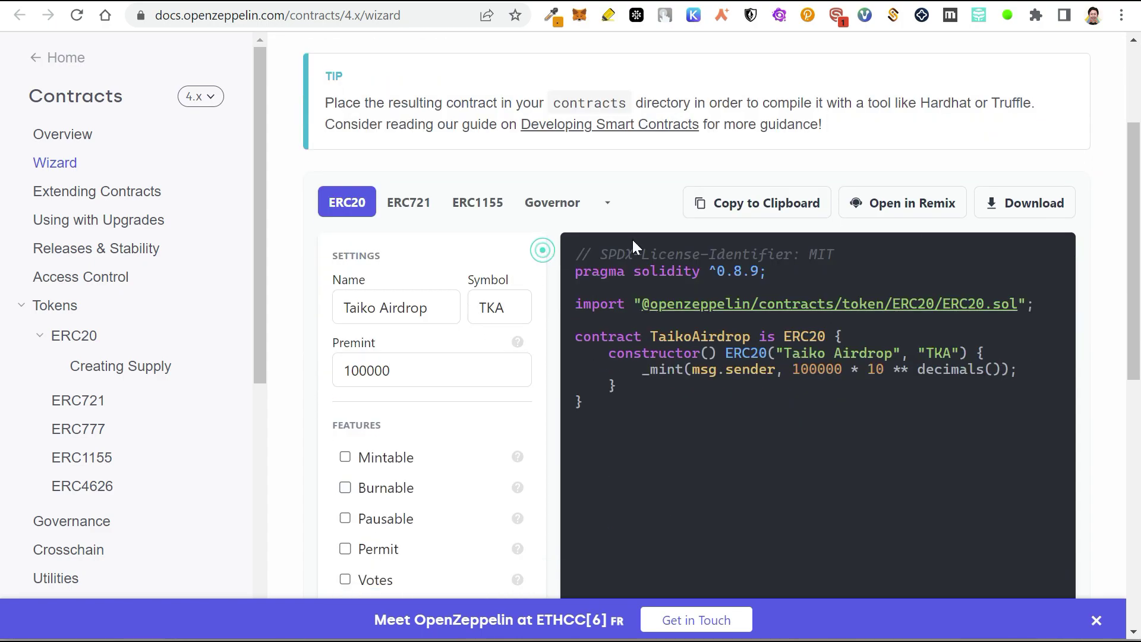
left_click(915, 203)
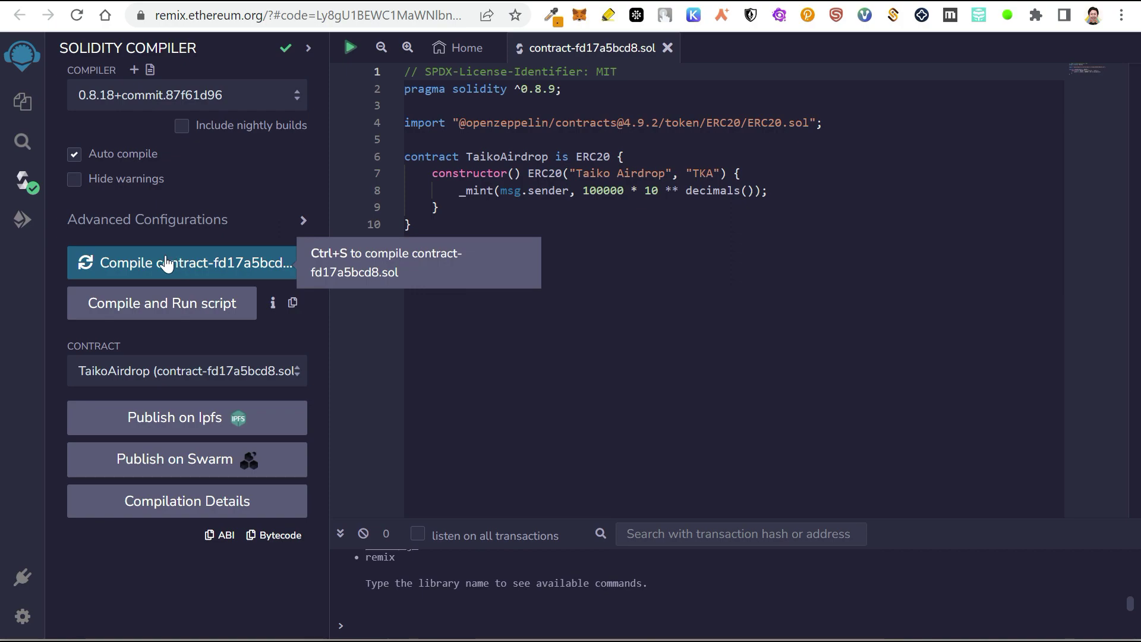
left_click(32, 187)
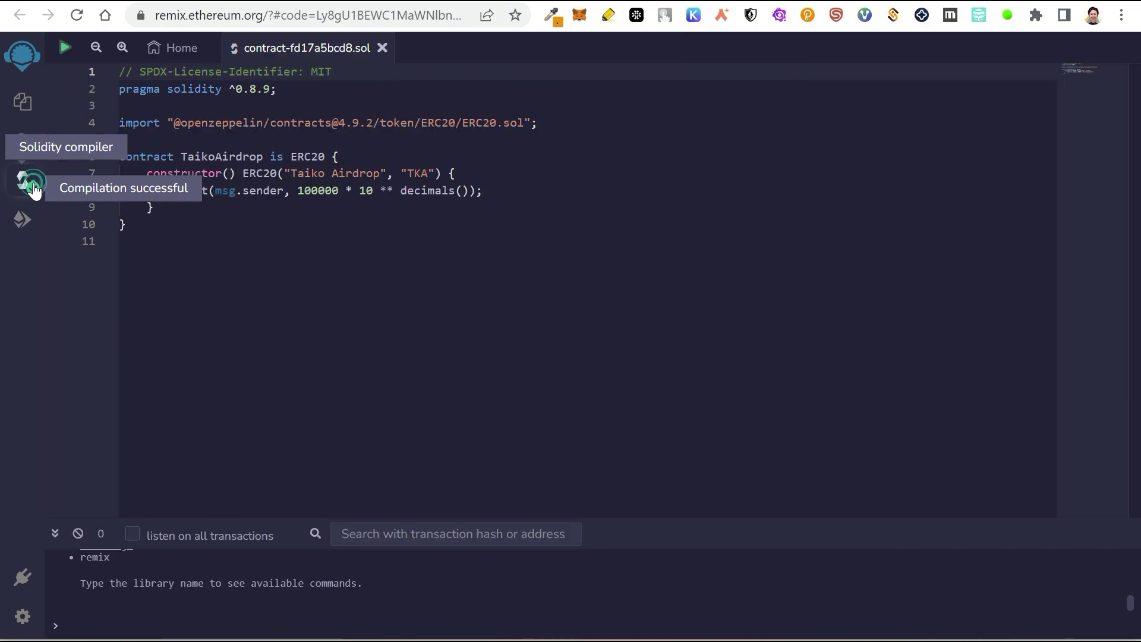
left_click(33, 186)
Set the deployment environment to Injected Provider - MetaMask and connect Account 1 to Remix.
left_click(22, 219)
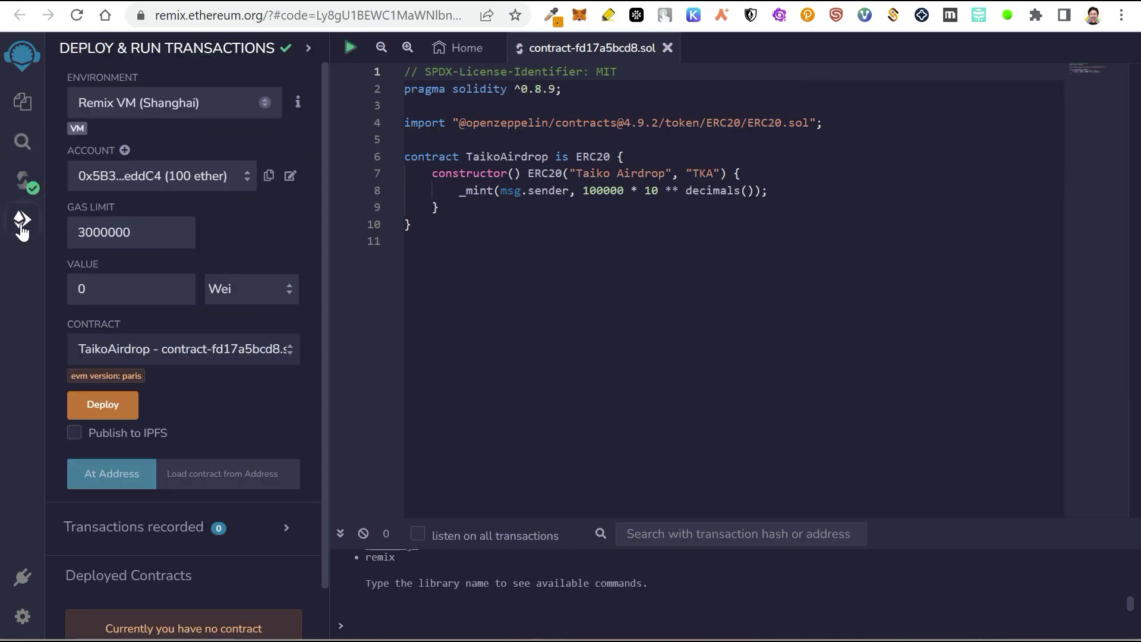
left_click(176, 103)
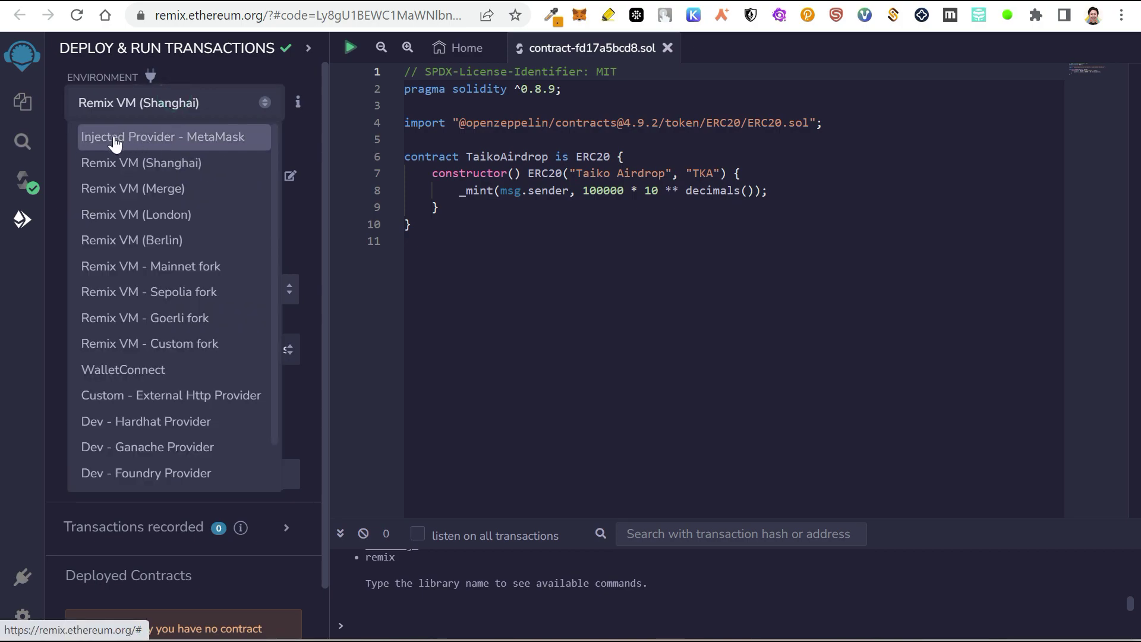
left_click(183, 142)
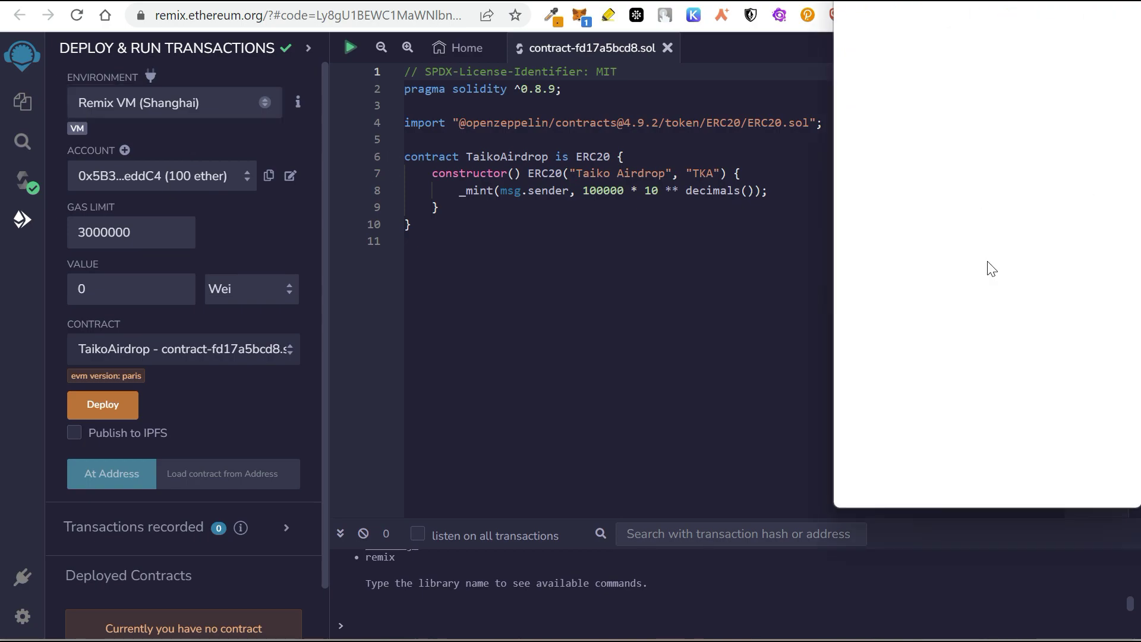
scroll(984, 265, "down", 3)
left_click(1060, 476)
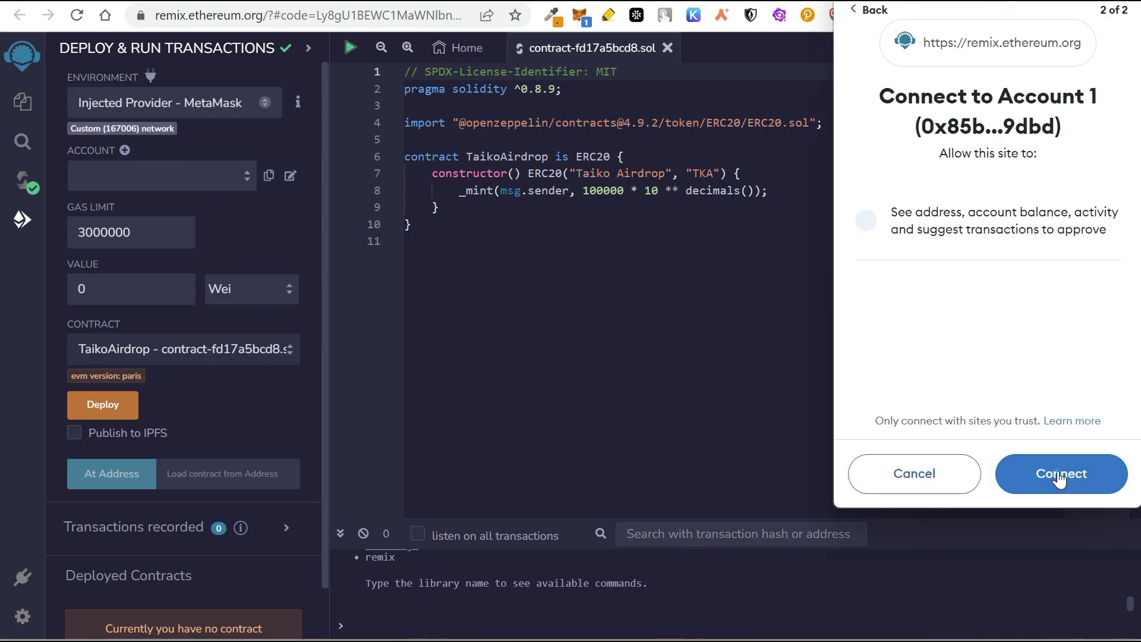
left_click(1058, 478)
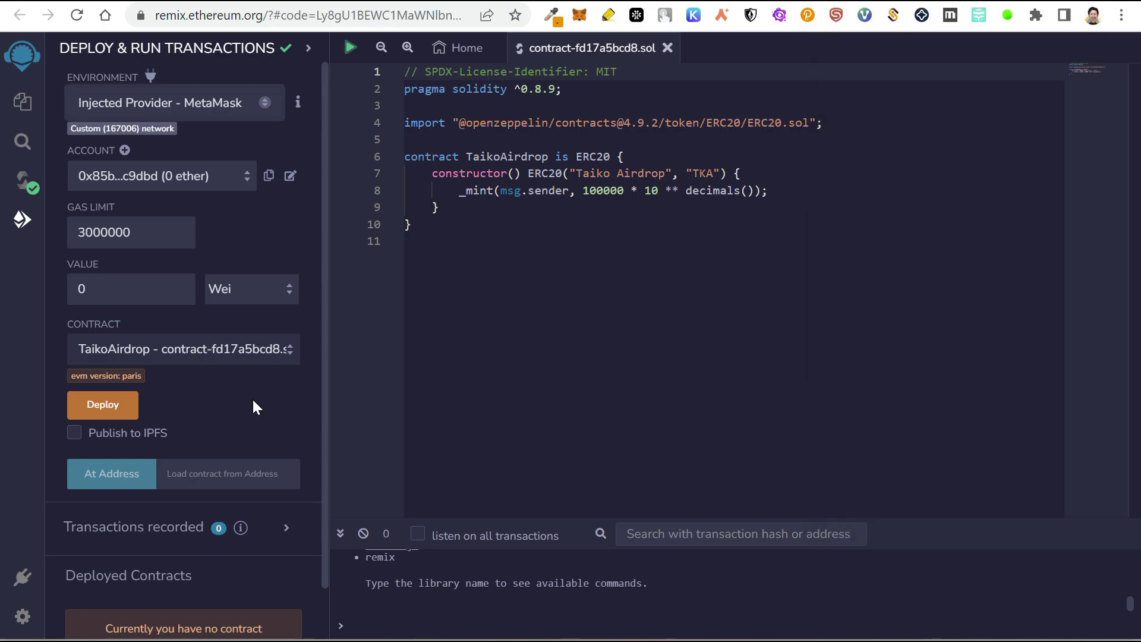
Select the TaikoAirdrop contract, deploy it, and confirm the contract creation transaction in MetaMask.
left_click(205, 353)
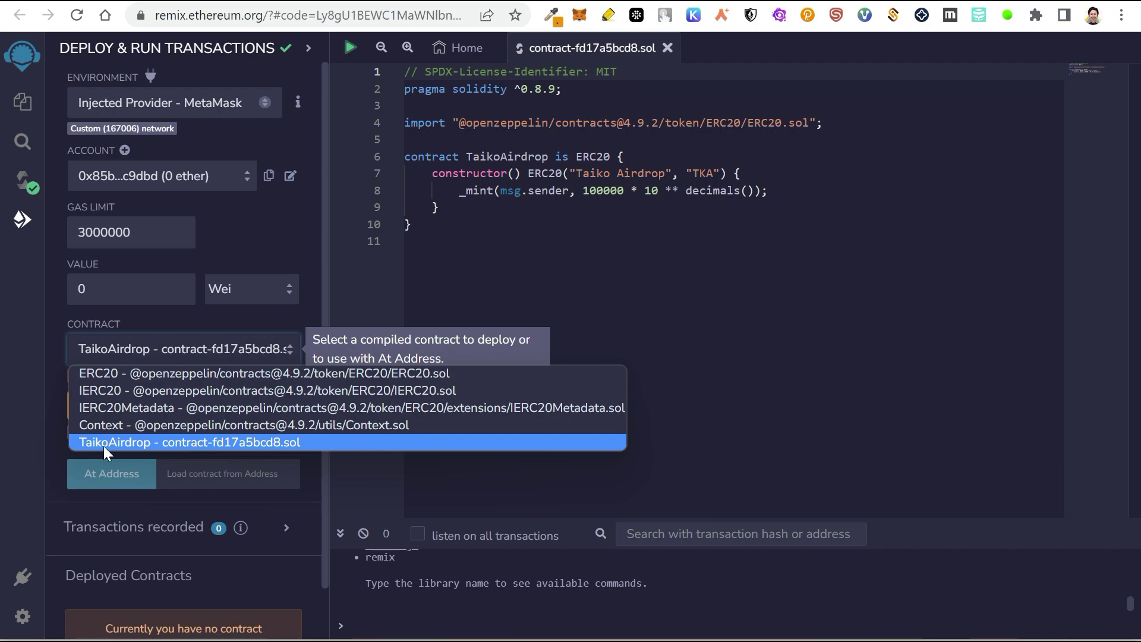
left_click(156, 445)
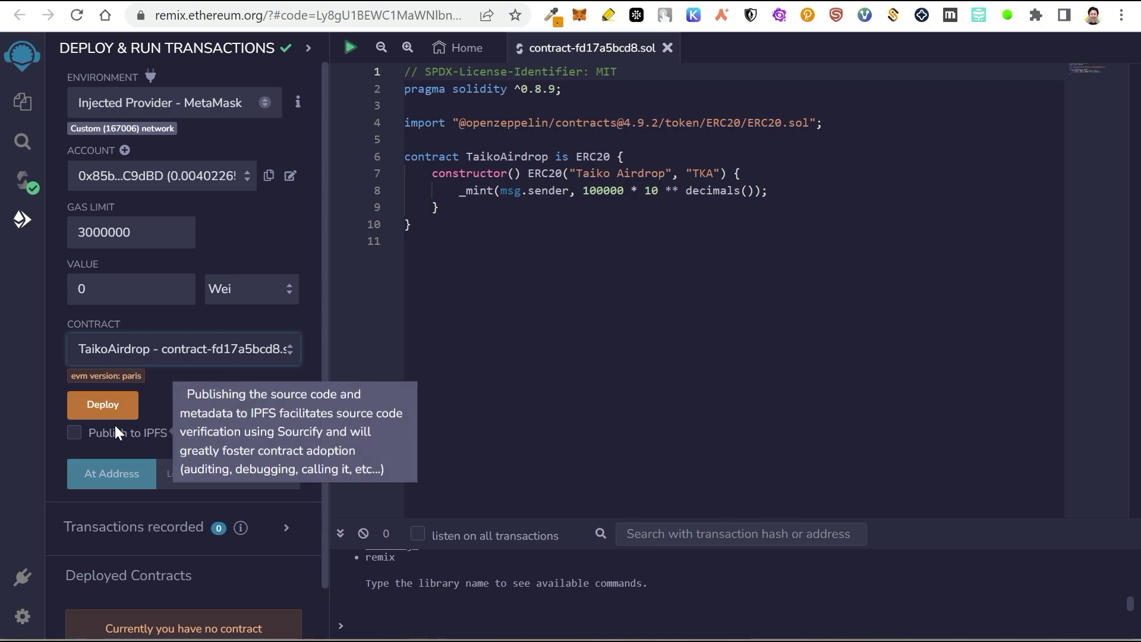
left_click(98, 414)
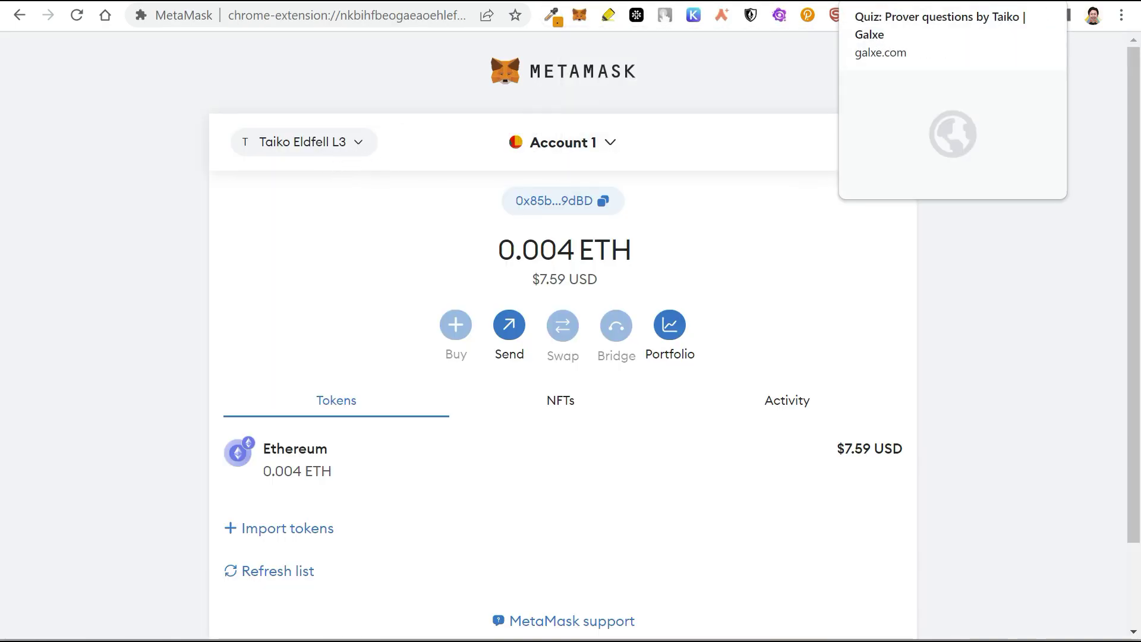
left_click(826, 1)
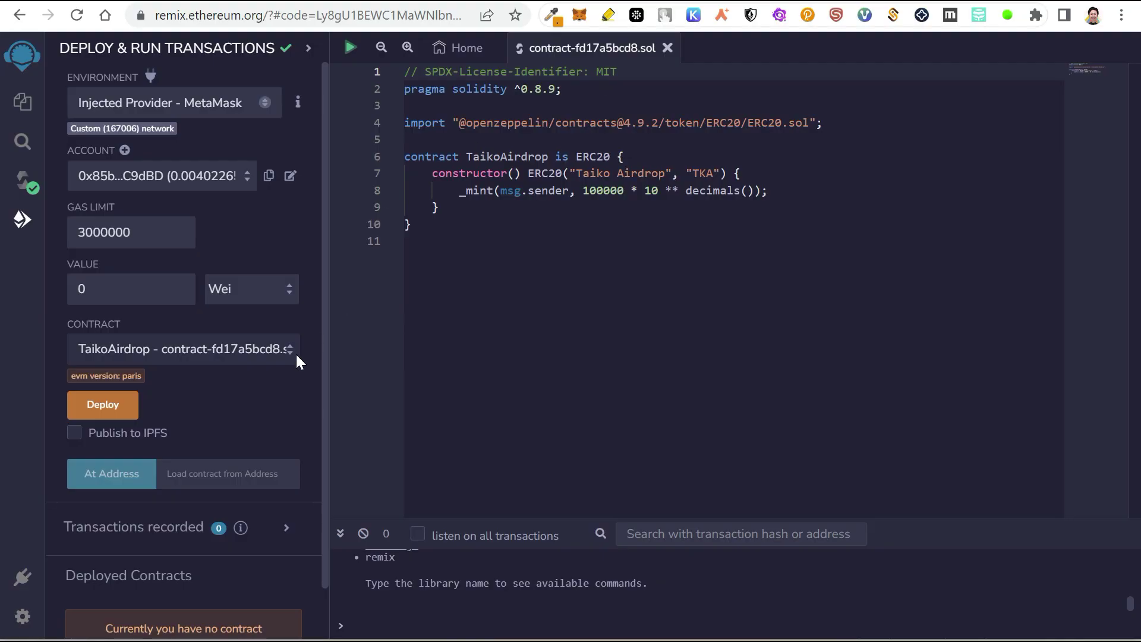
left_click(113, 410)
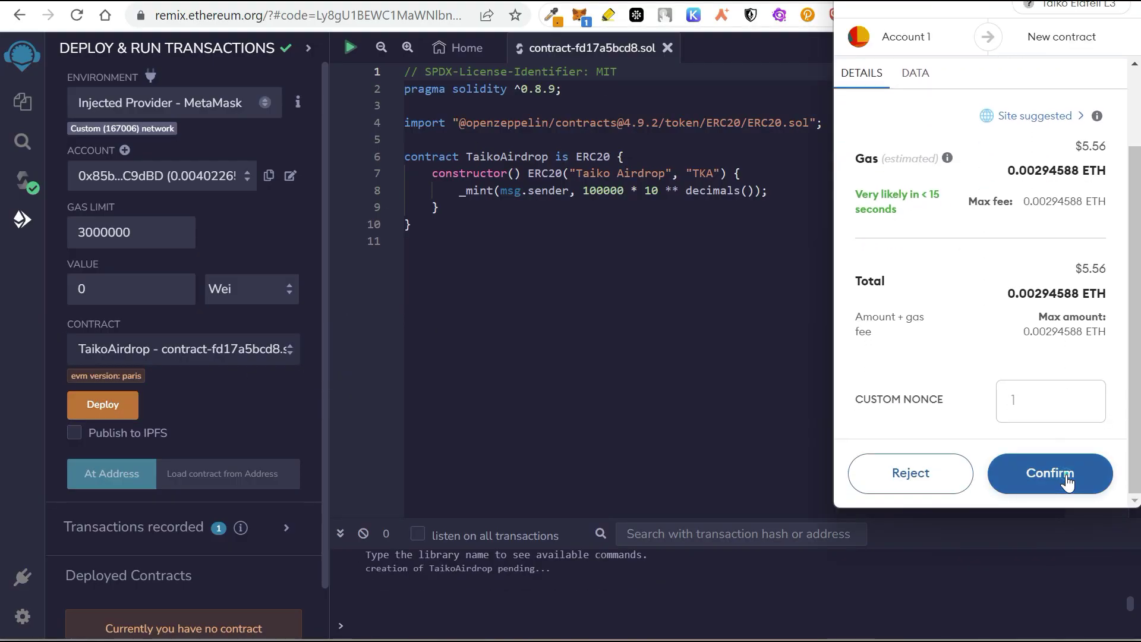
left_click(1066, 475)
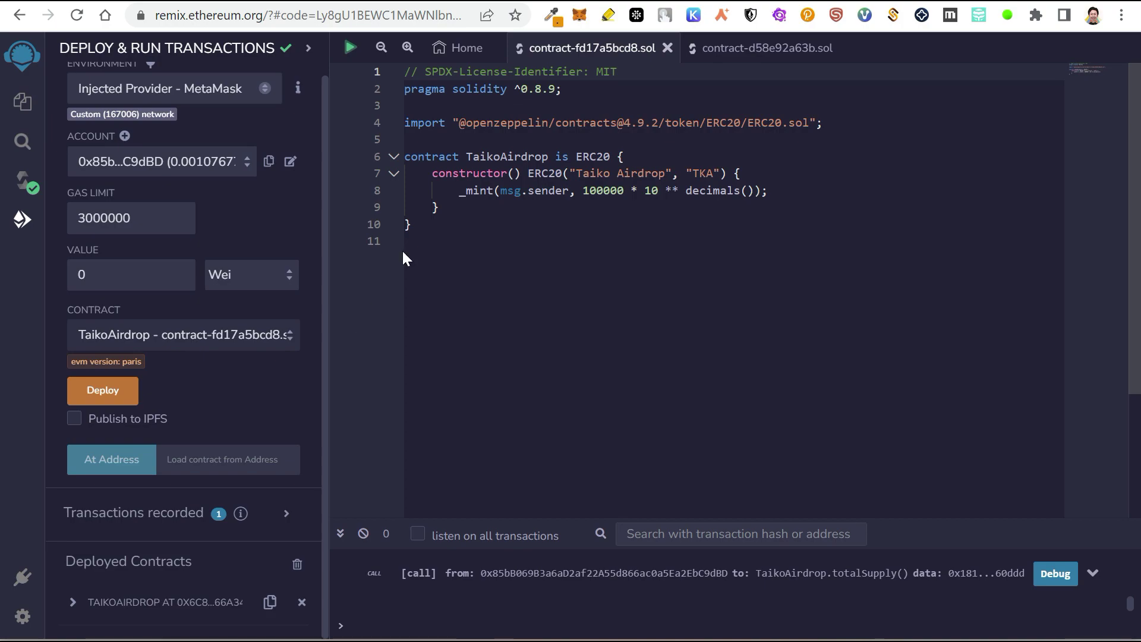
View the Taiko prover quiz campaign on Galxe and check the Taiko Quest quiz answers in the CoinGyaan.com Telegram channel.
left_click(683, 1)
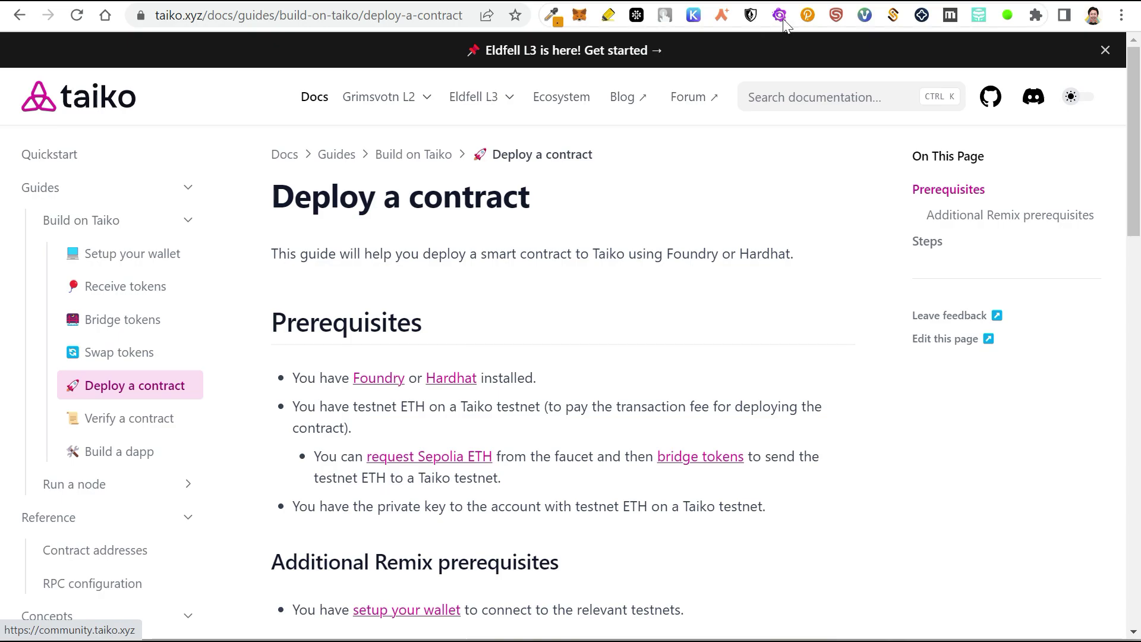
left_click(845, 1)
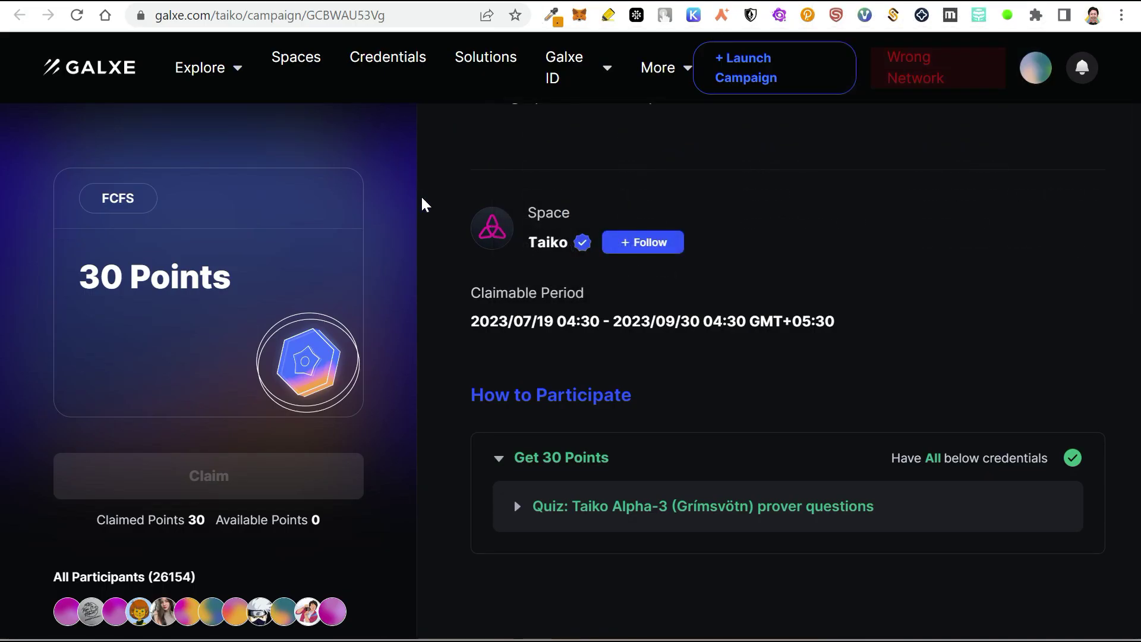
key("alt+Tab")
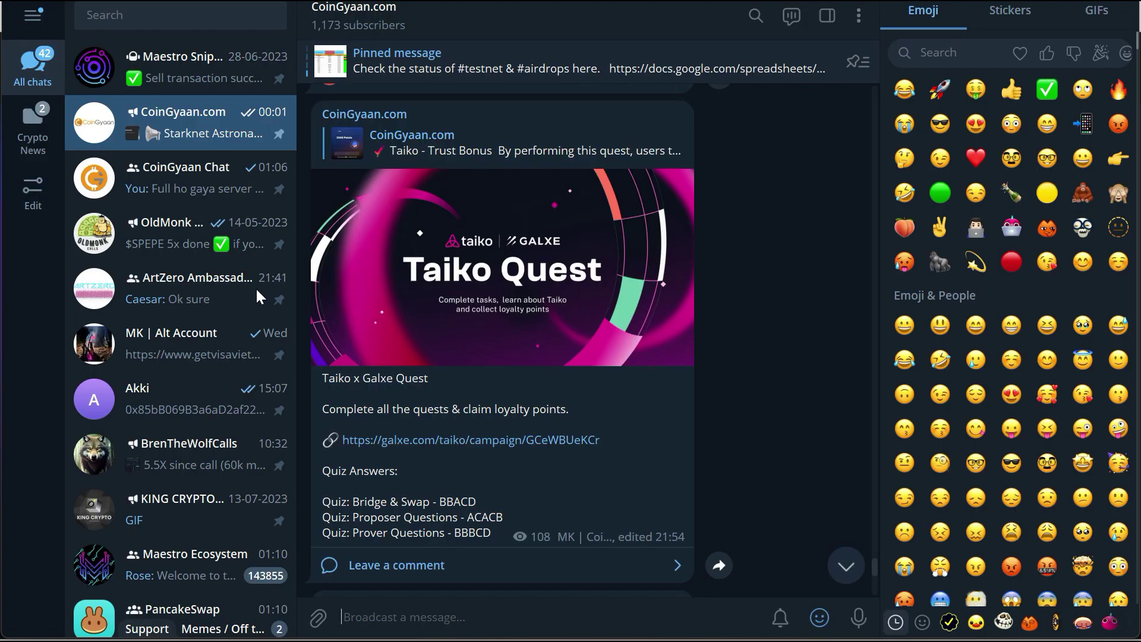
scroll(474, 438, "down", 2)
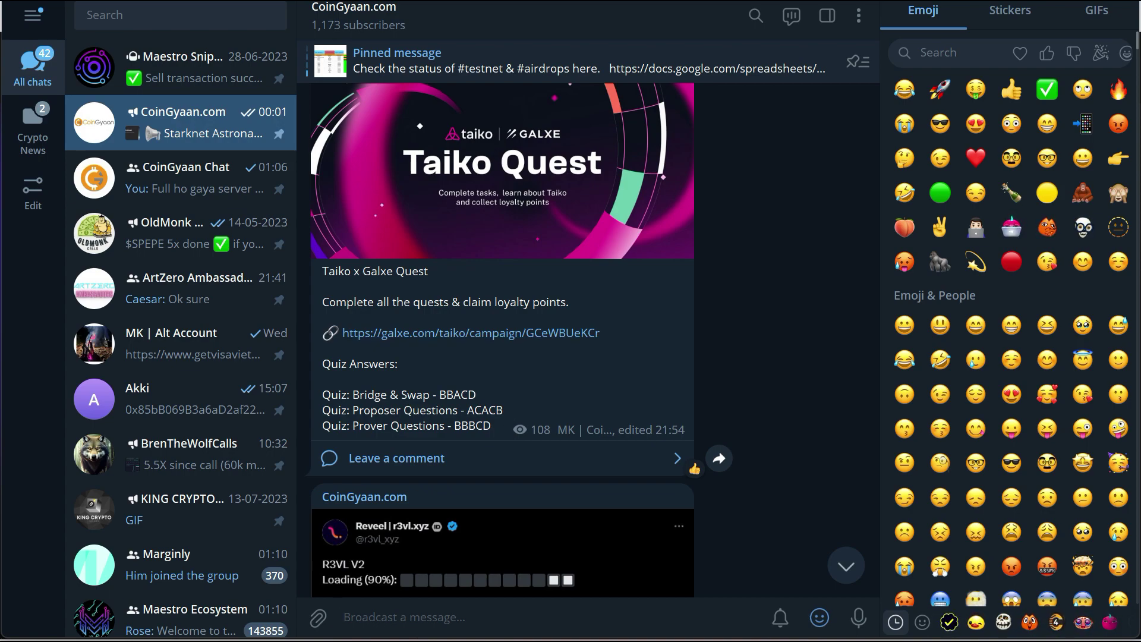
mouse_move(723, 640)
left_click(700, 541)
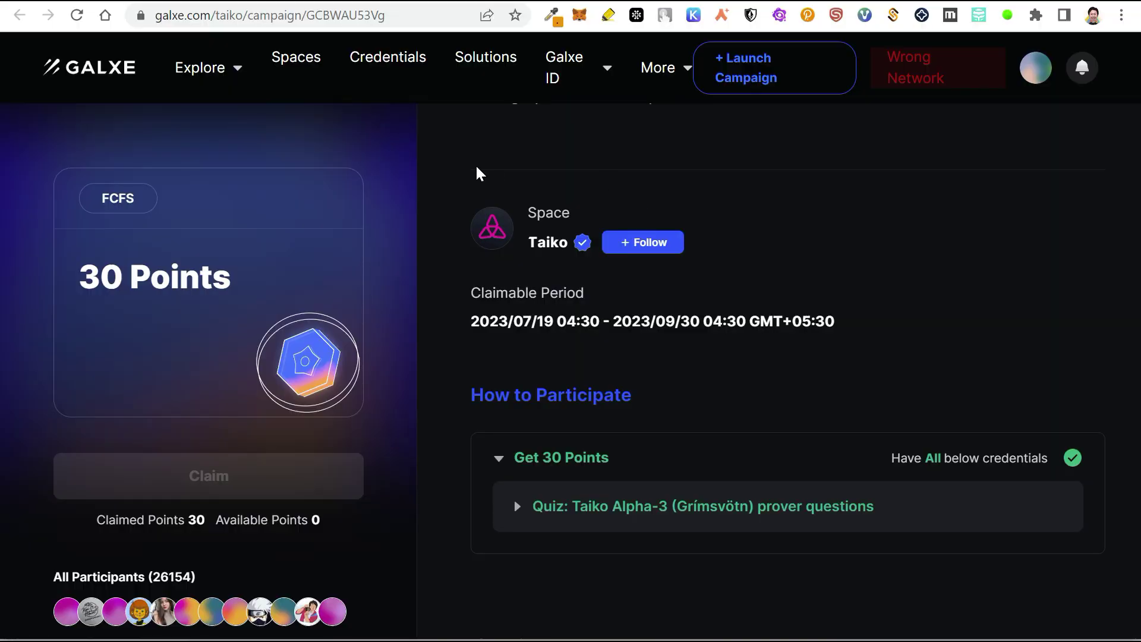